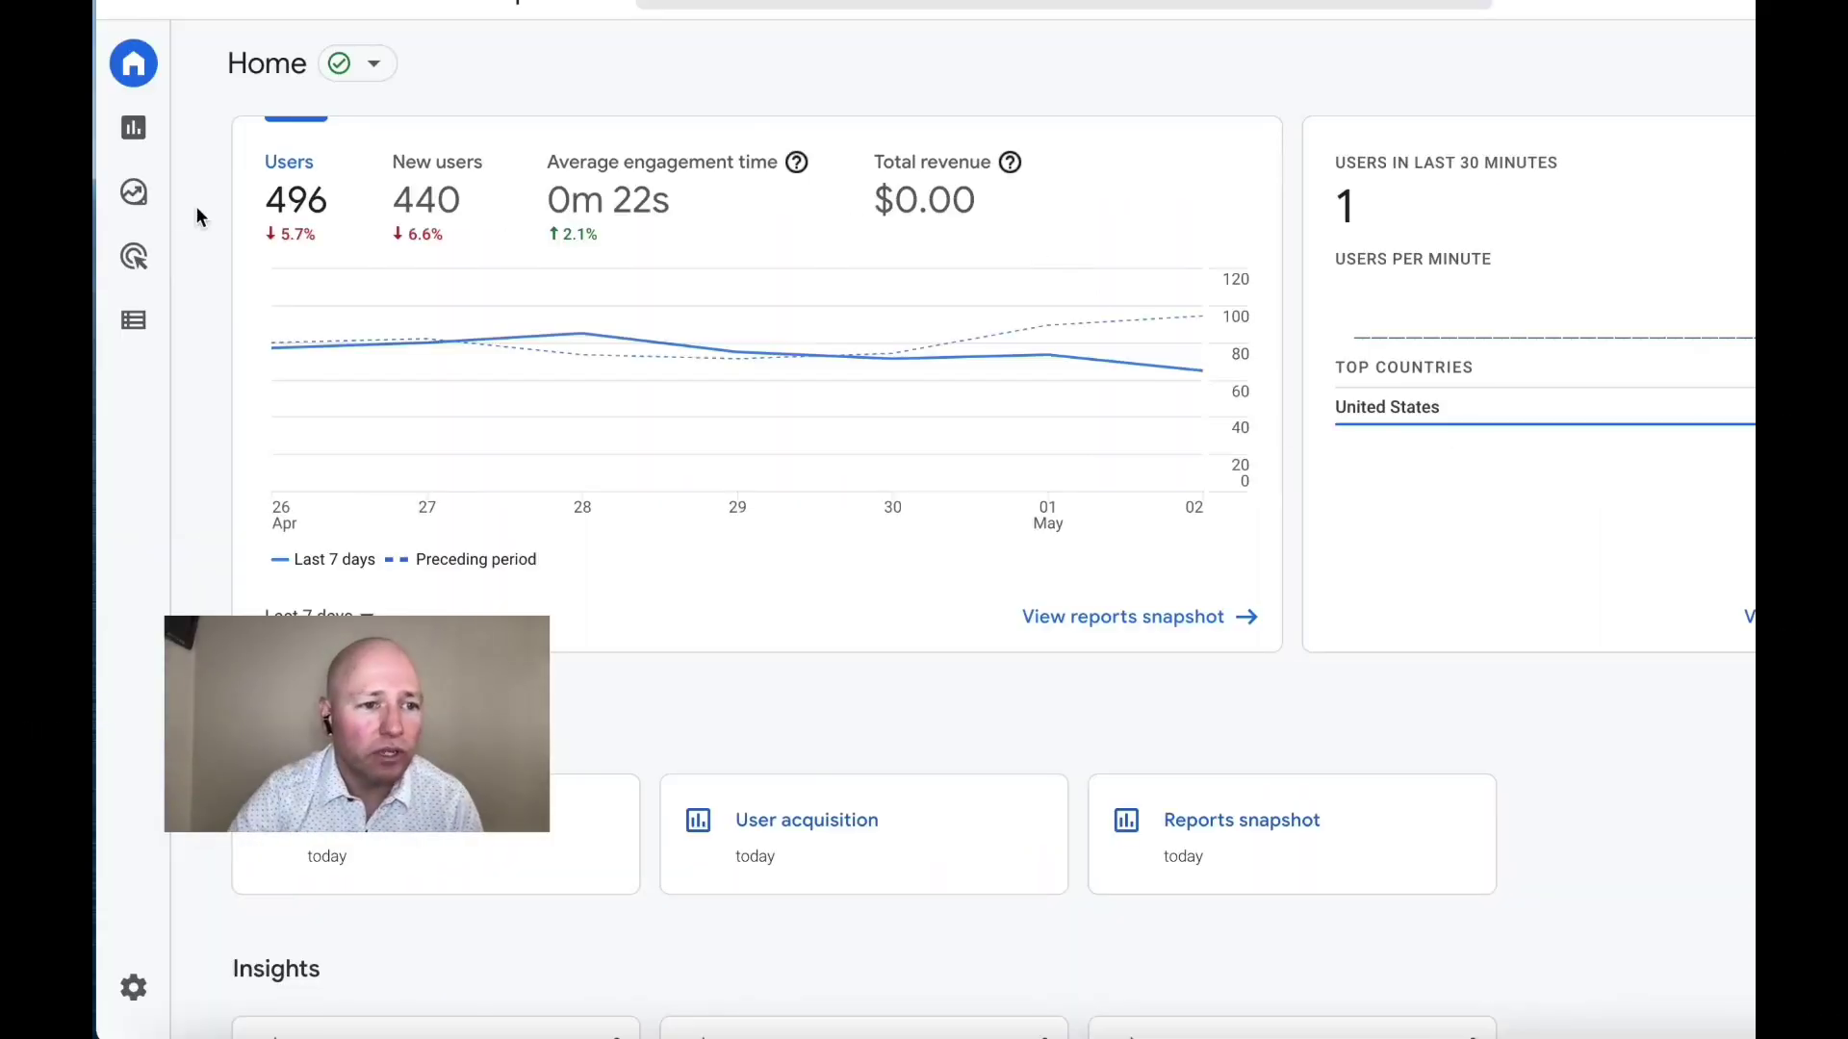
# Step: Open the Acquisition > User acquisition report for the last 28 days, compared with the preceding period
pyautogui.click(136, 131)
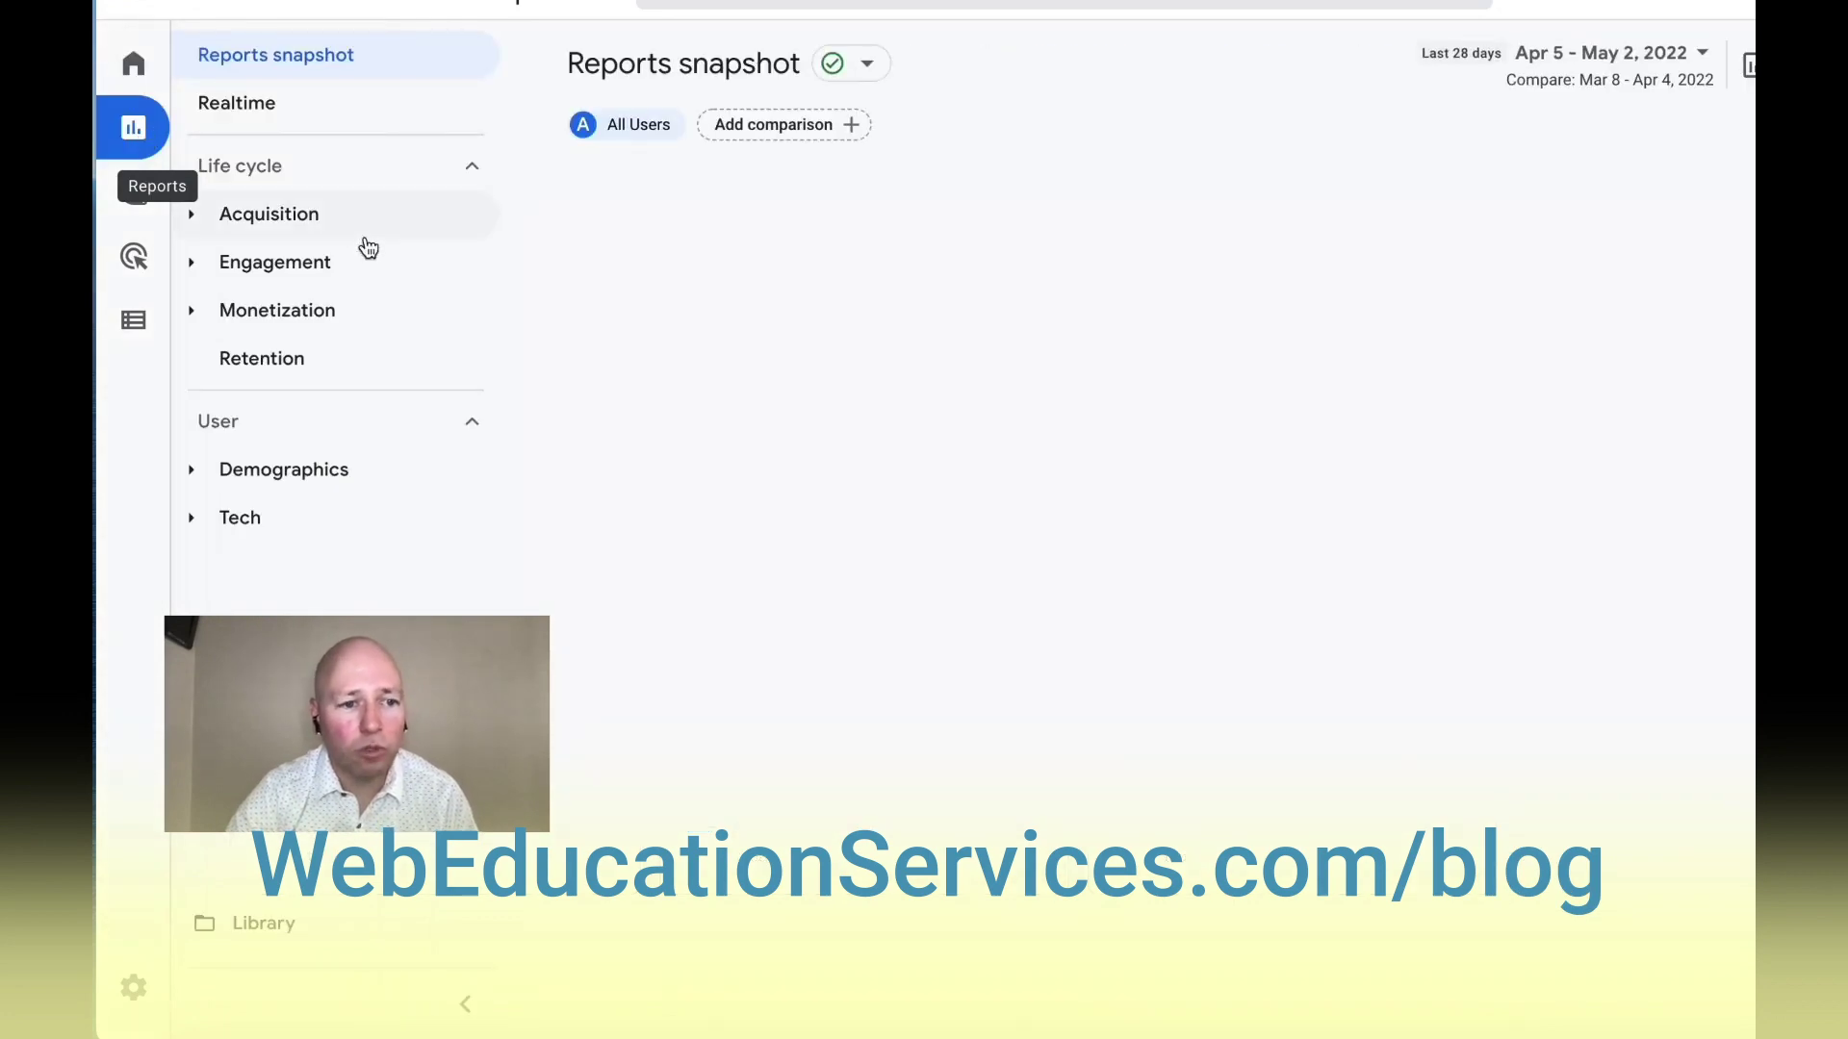
pyautogui.click(306, 216)
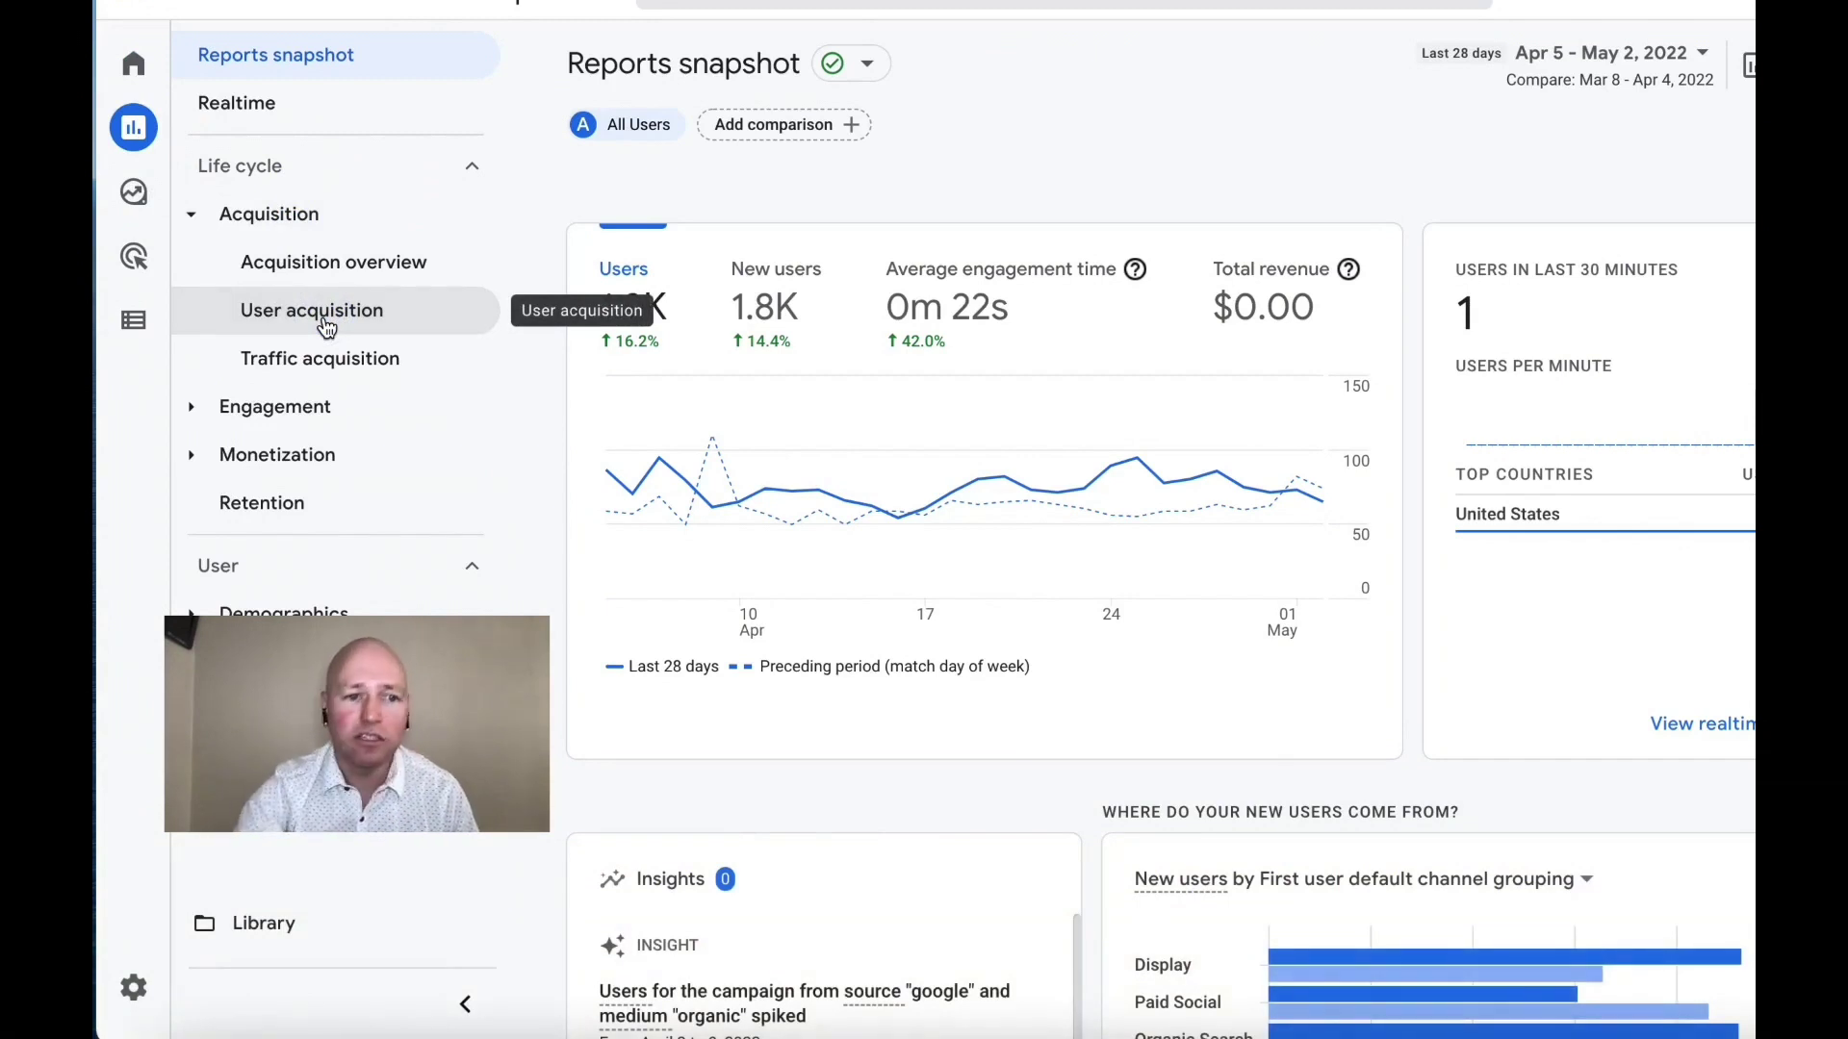
pyautogui.moveTo(1260, 566)
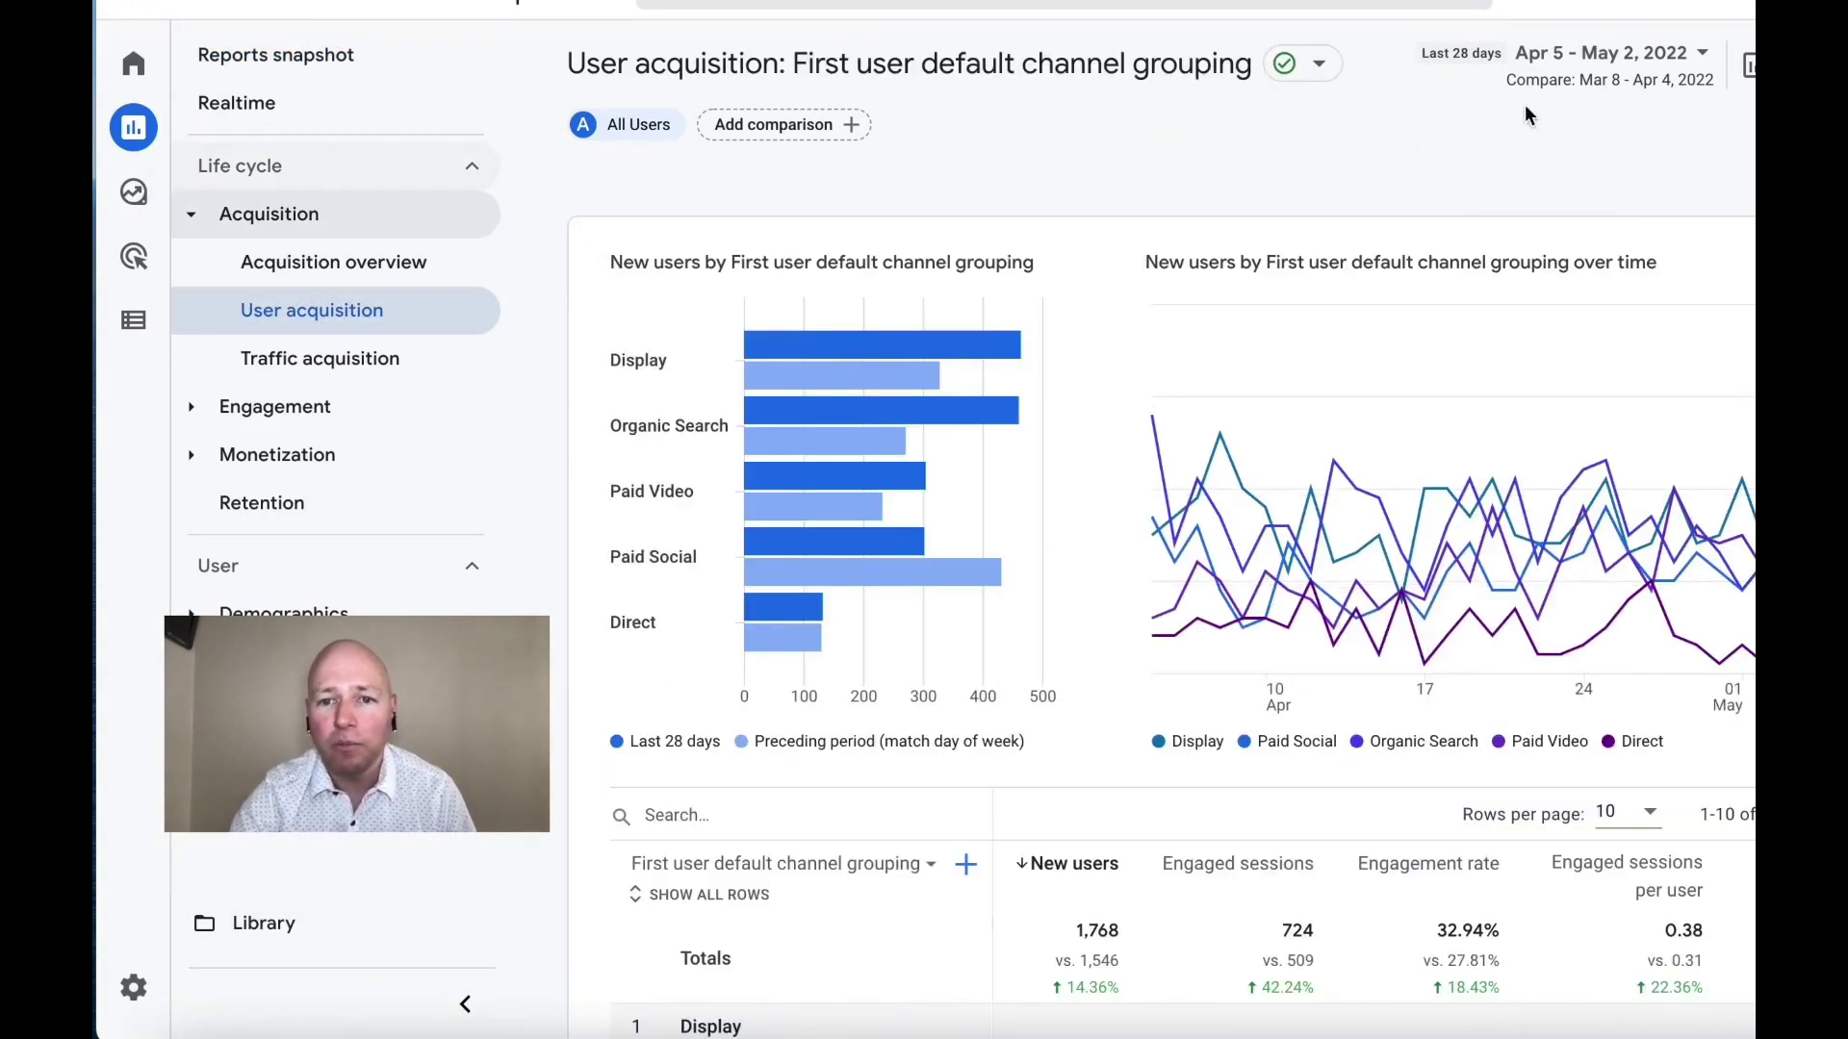
pyautogui.click(1614, 65)
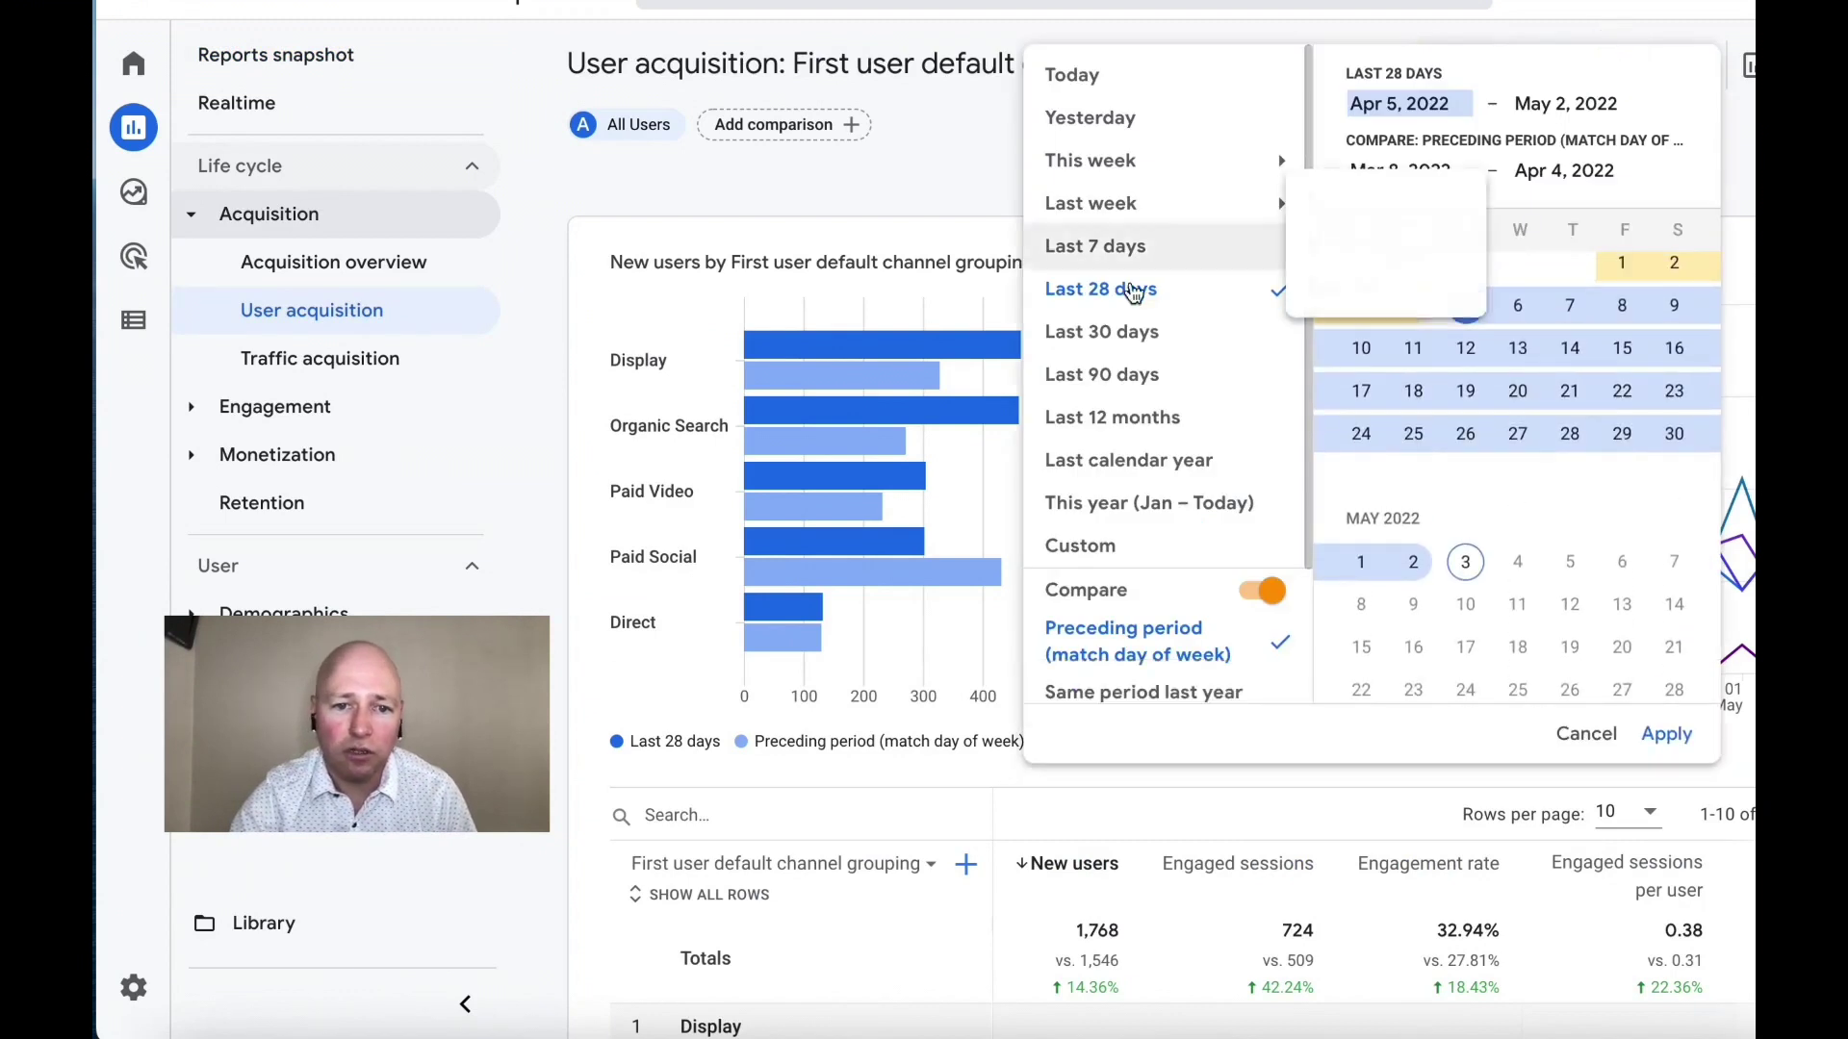
pyautogui.click(1113, 292)
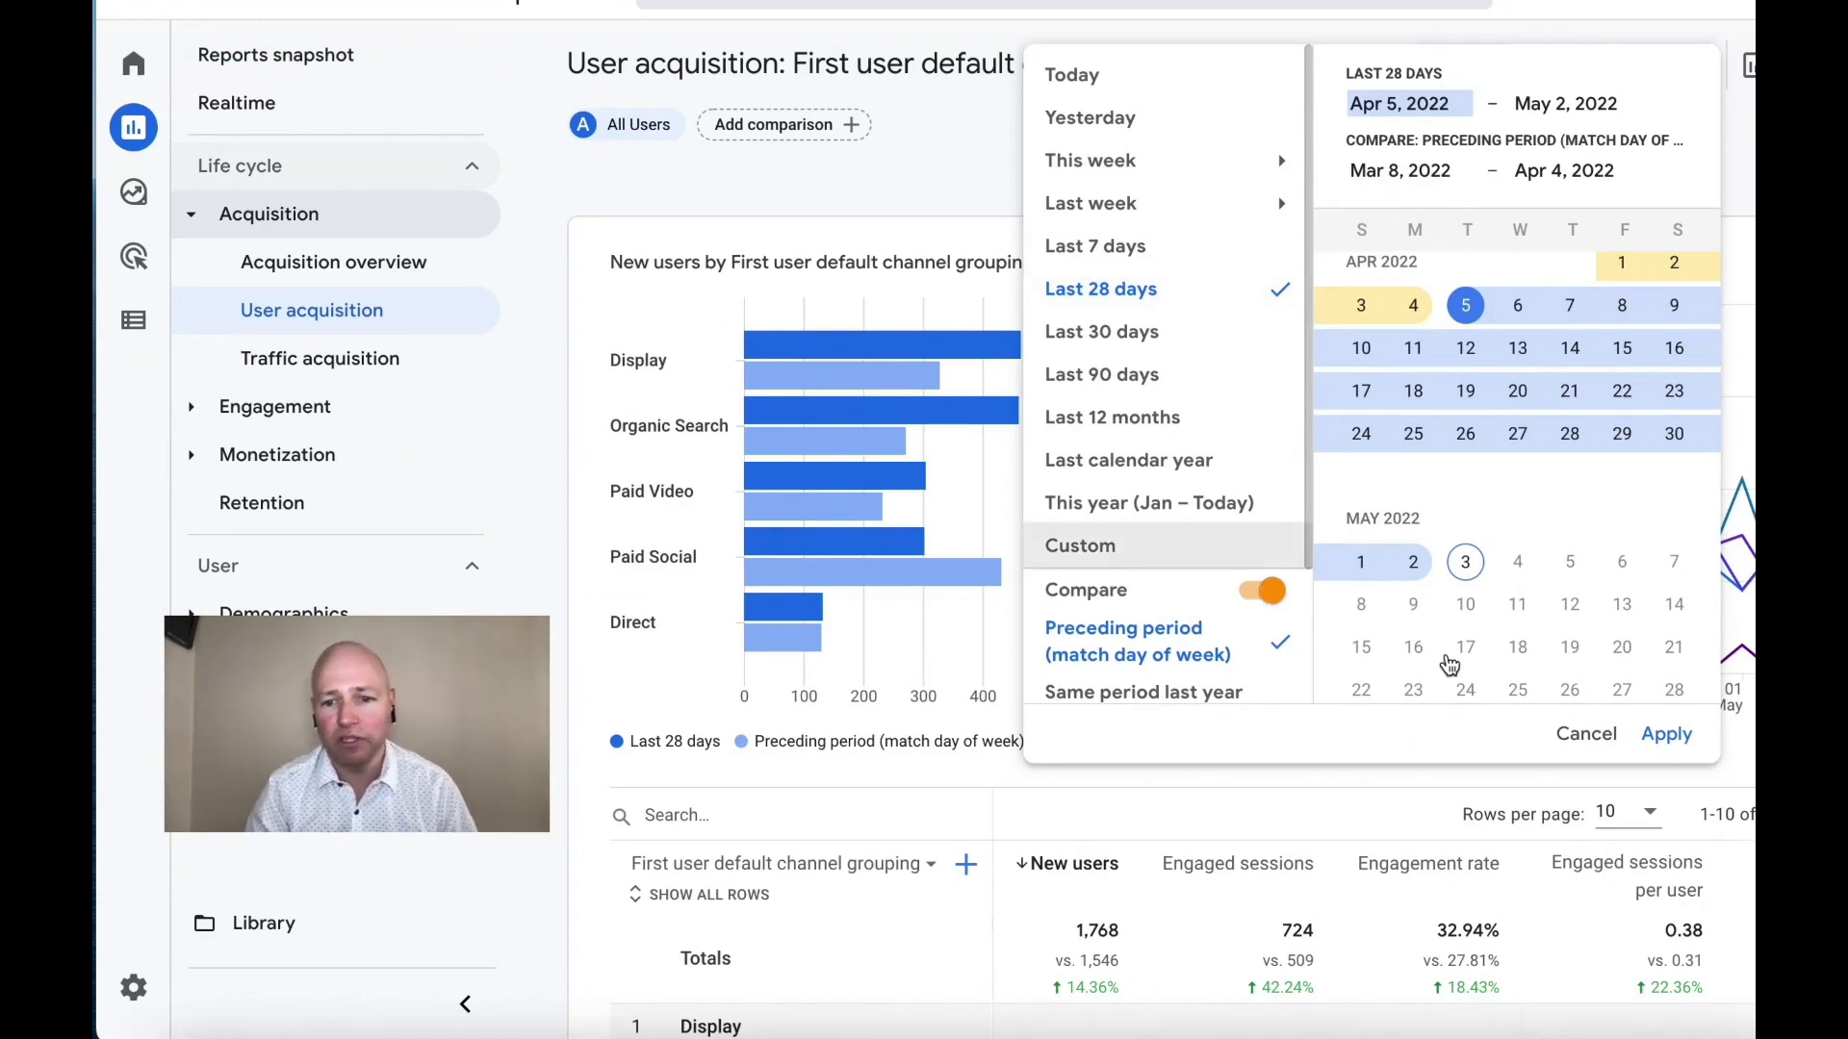
pyautogui.click(1664, 735)
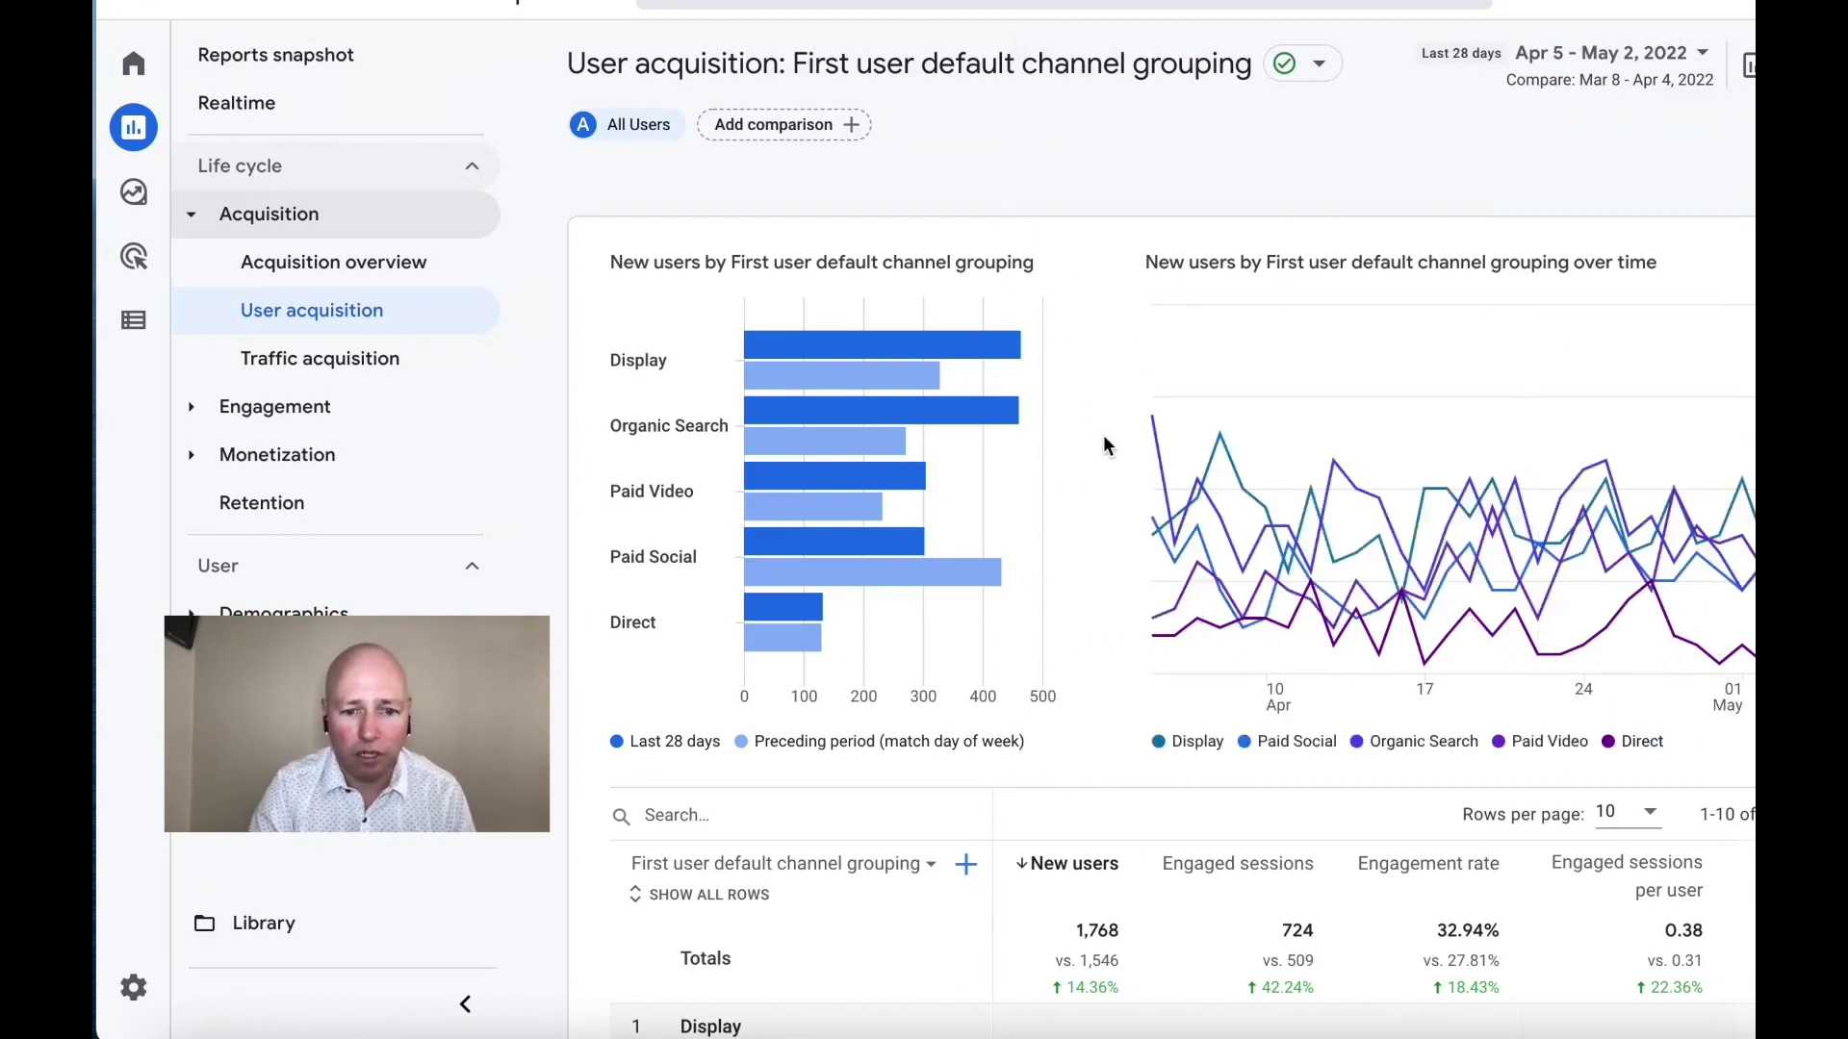
pyautogui.scroll(-3, 1104, 441)
pyautogui.scroll(-4, 1105, 442)
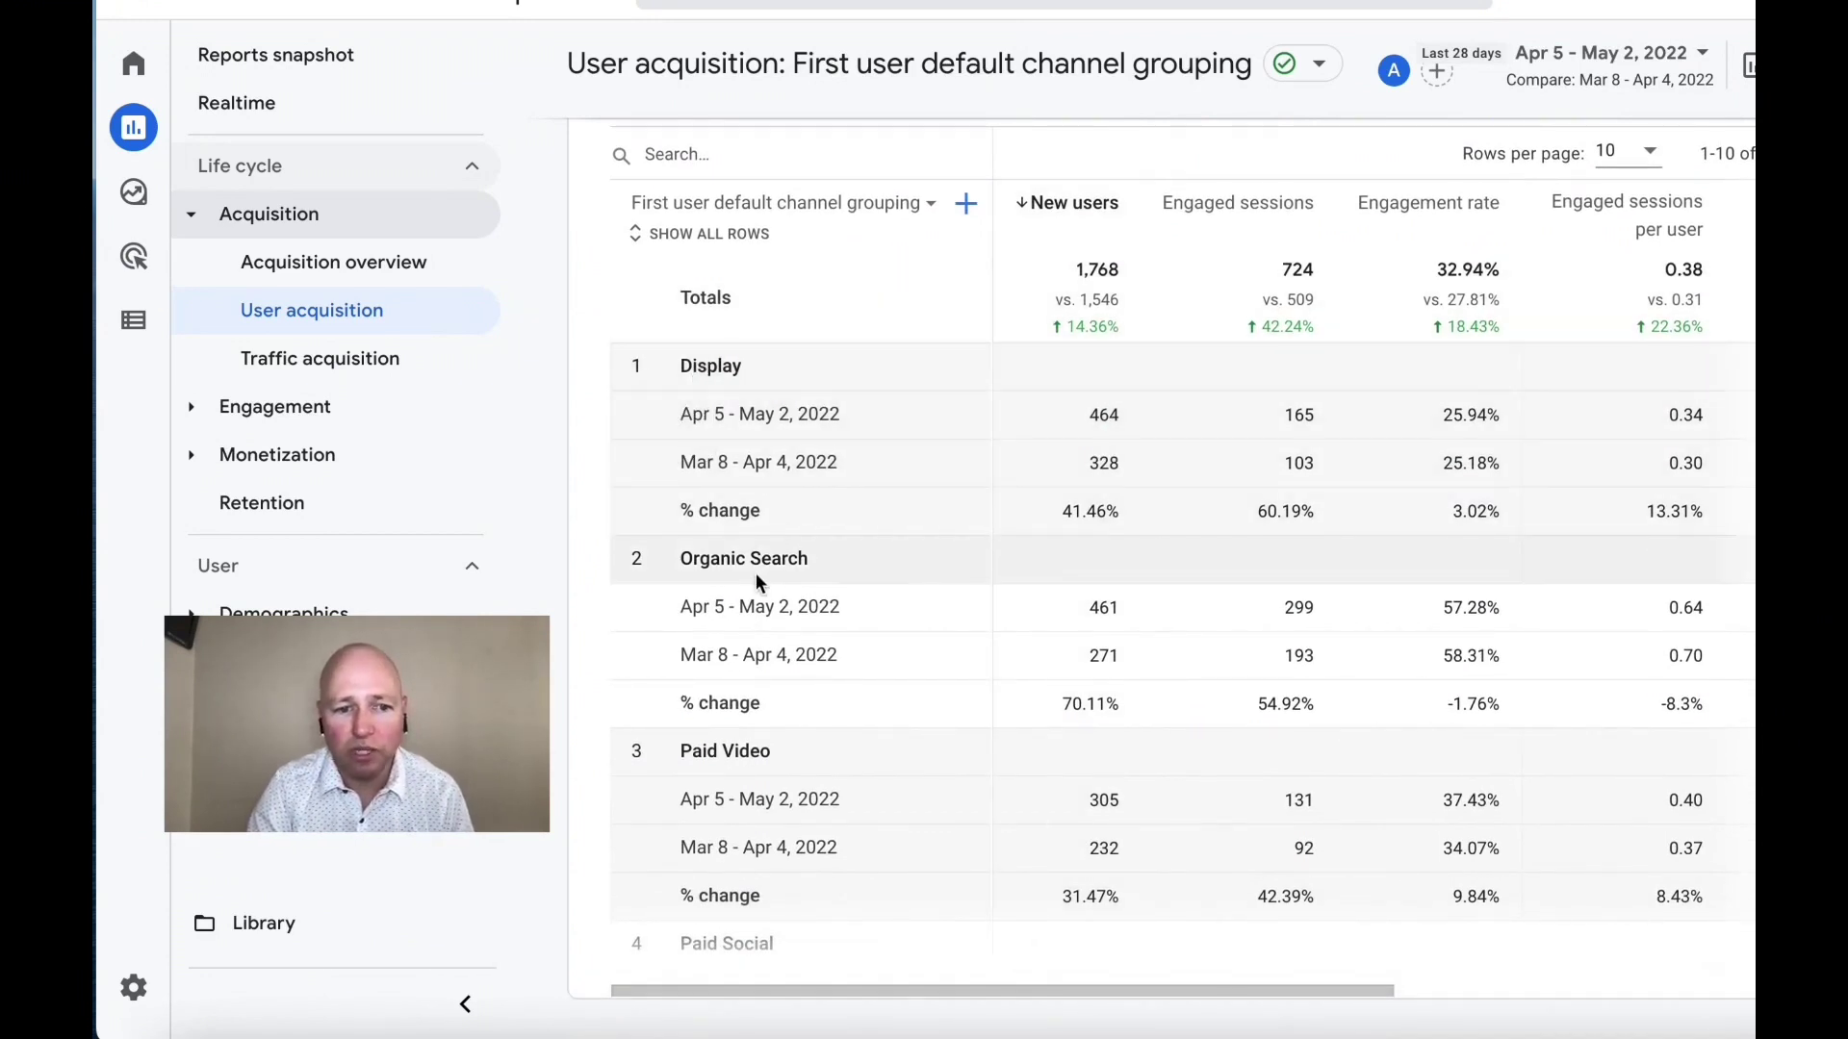
pyautogui.scroll(-2, 795, 570)
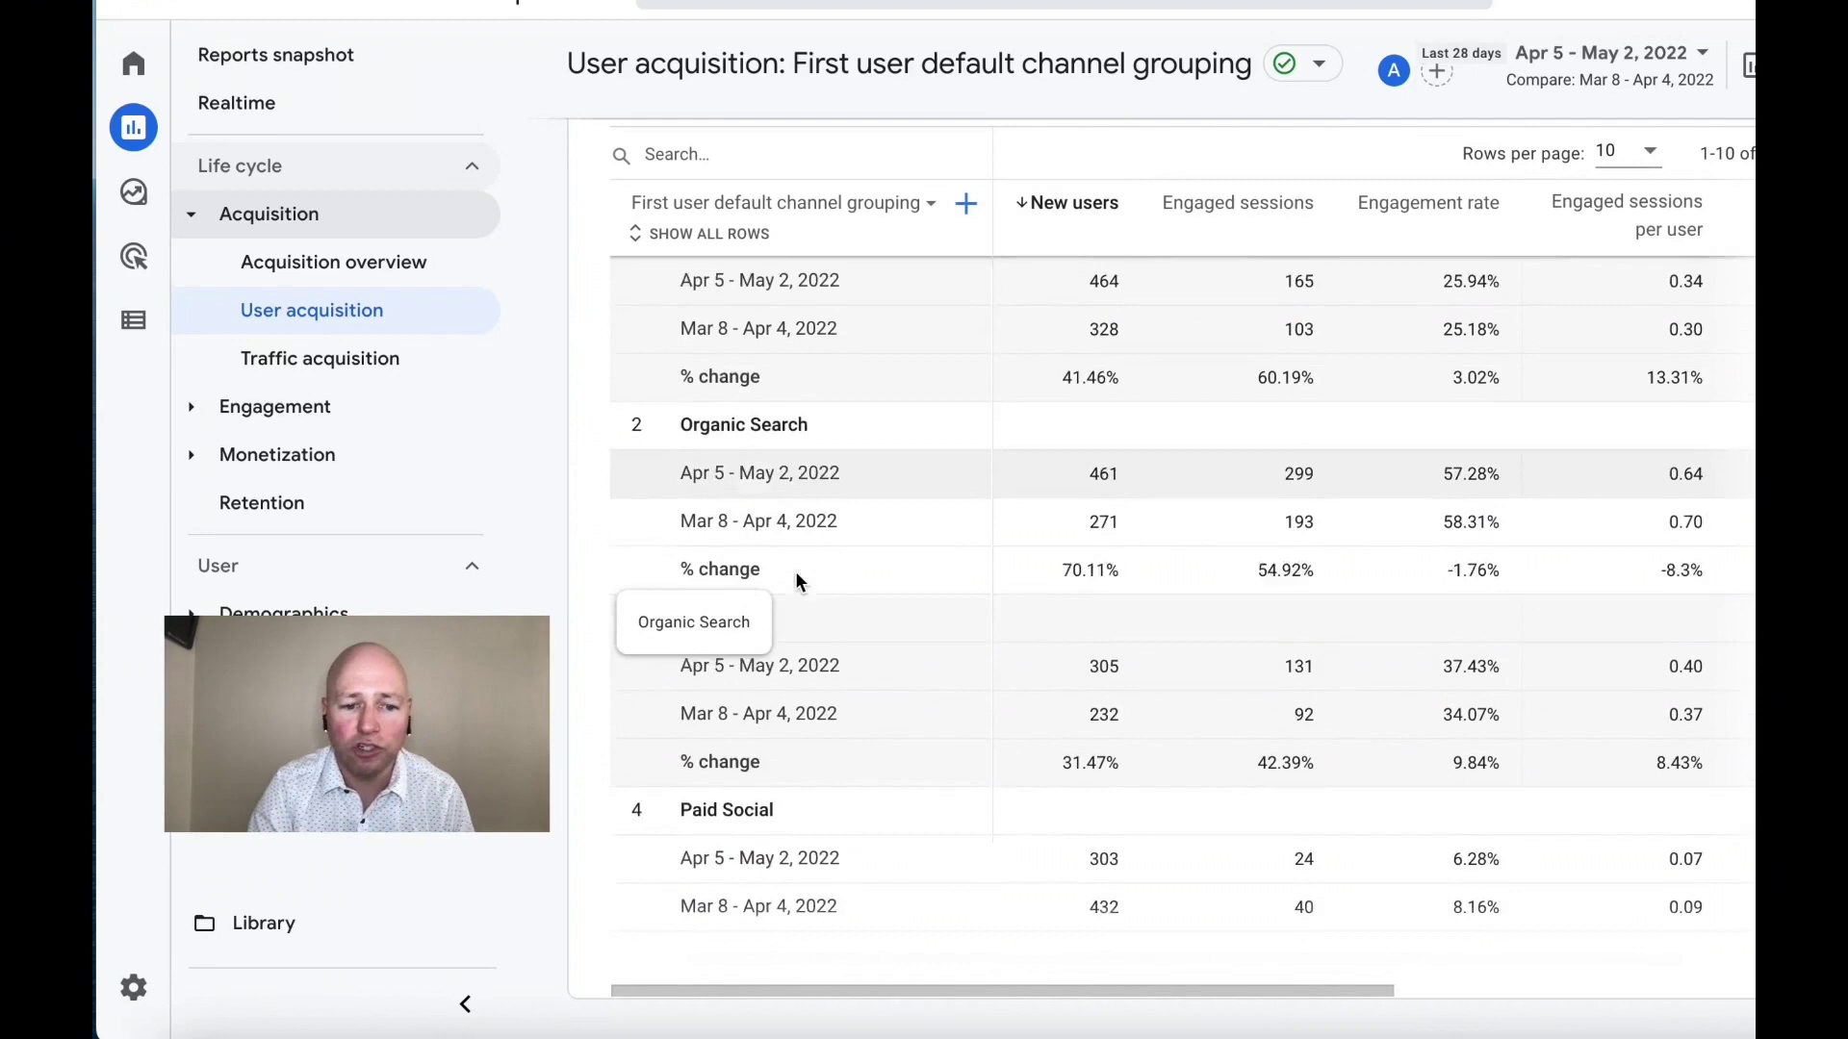
pyautogui.scroll(-8, 941, 630)
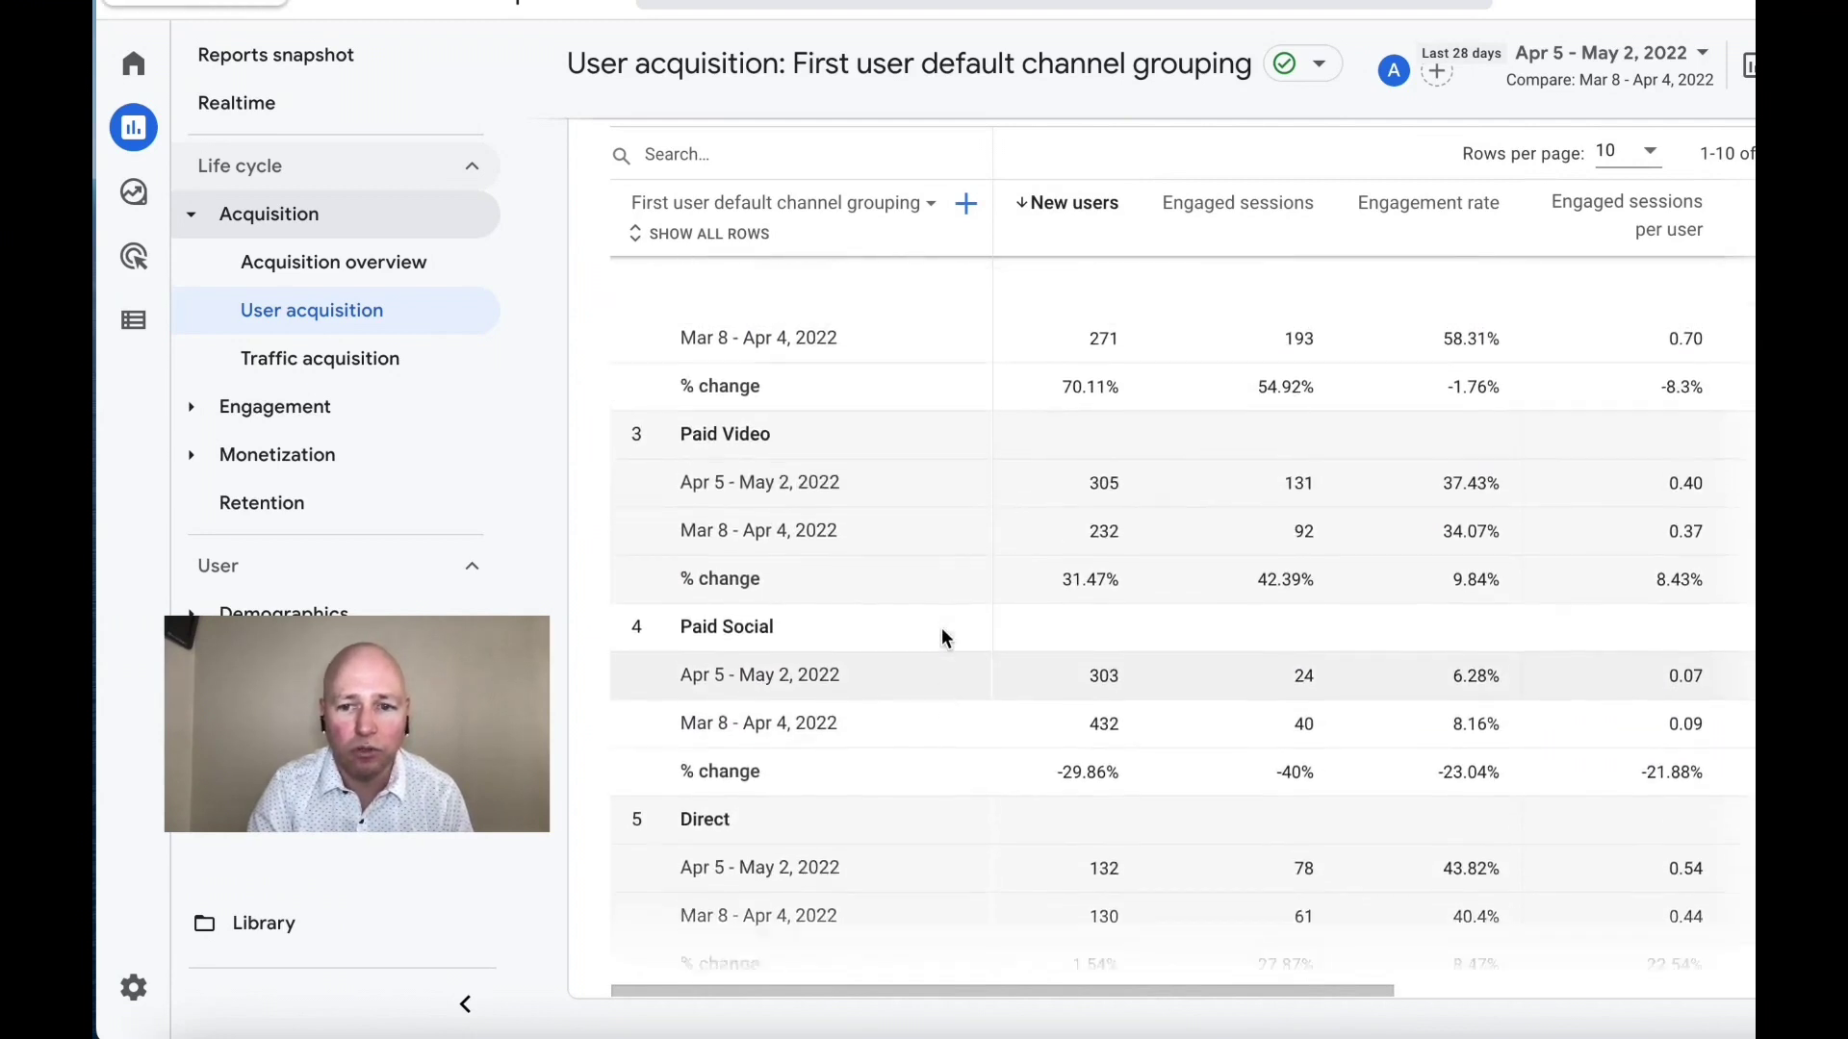
pyautogui.scroll(-2, 941, 627)
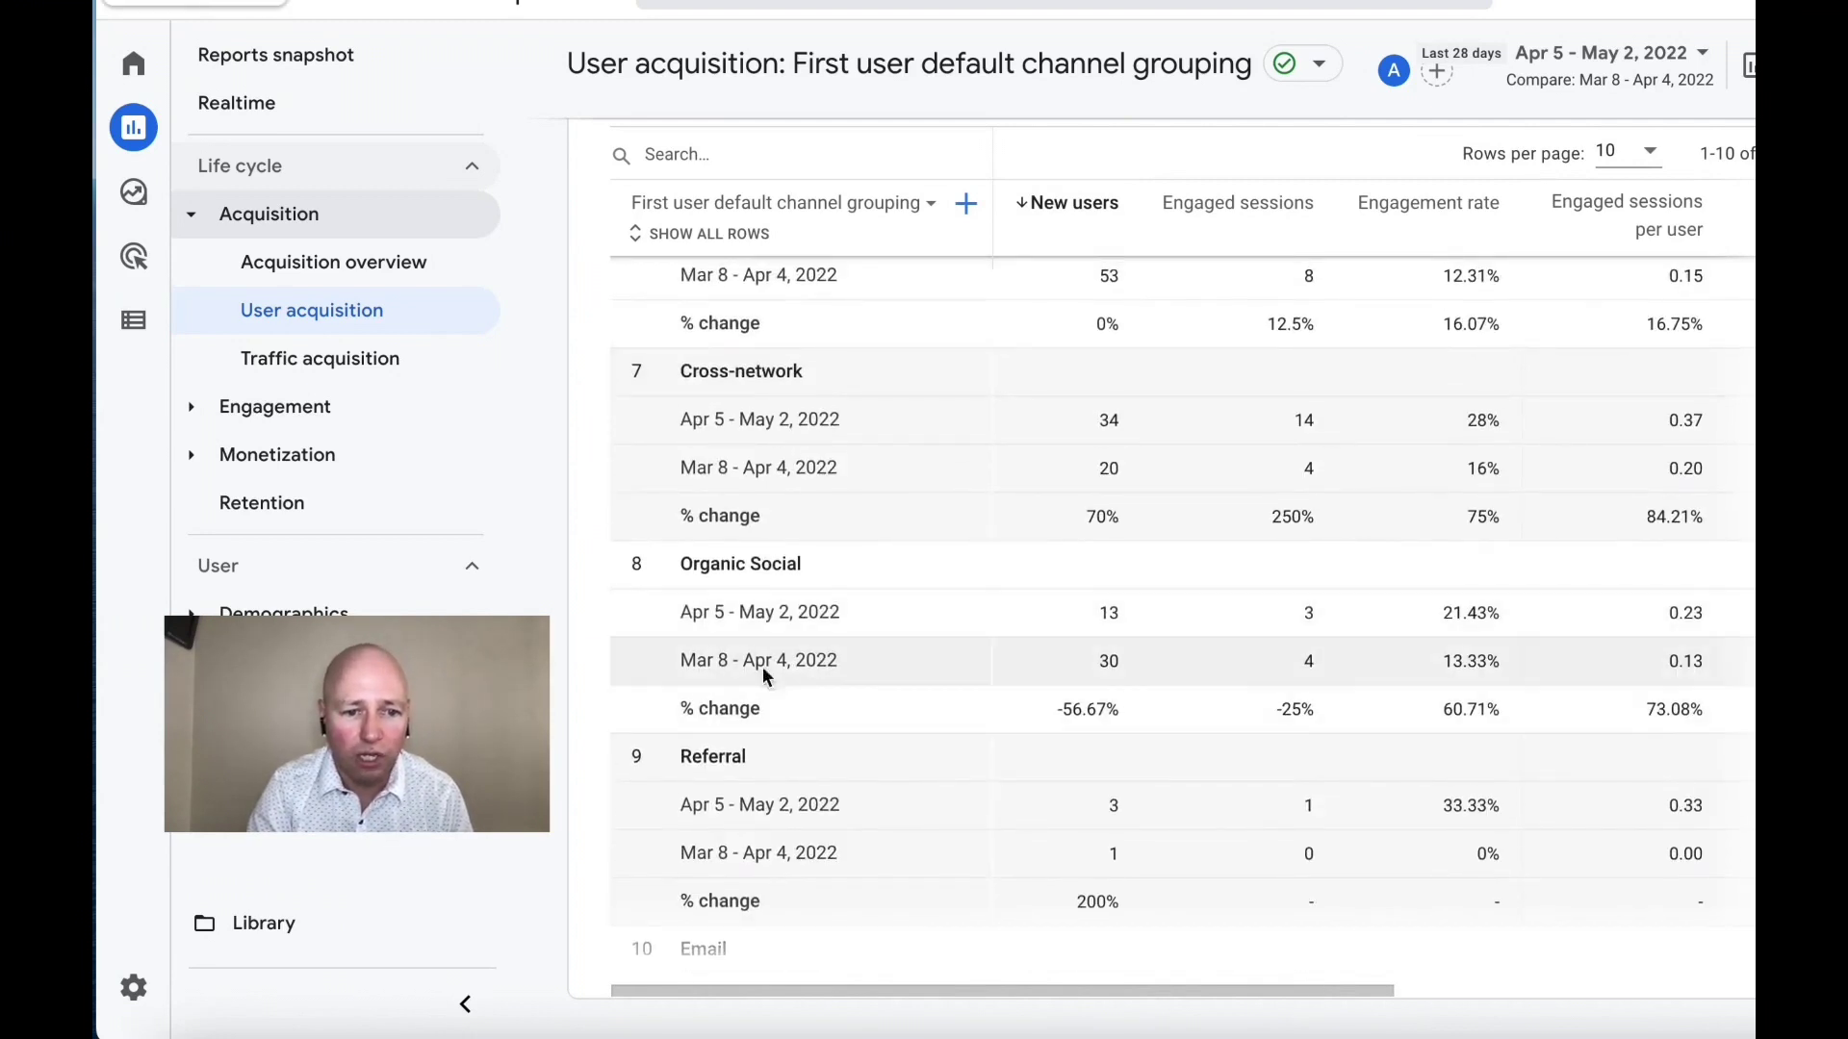
pyautogui.scroll(-2, 875, 650)
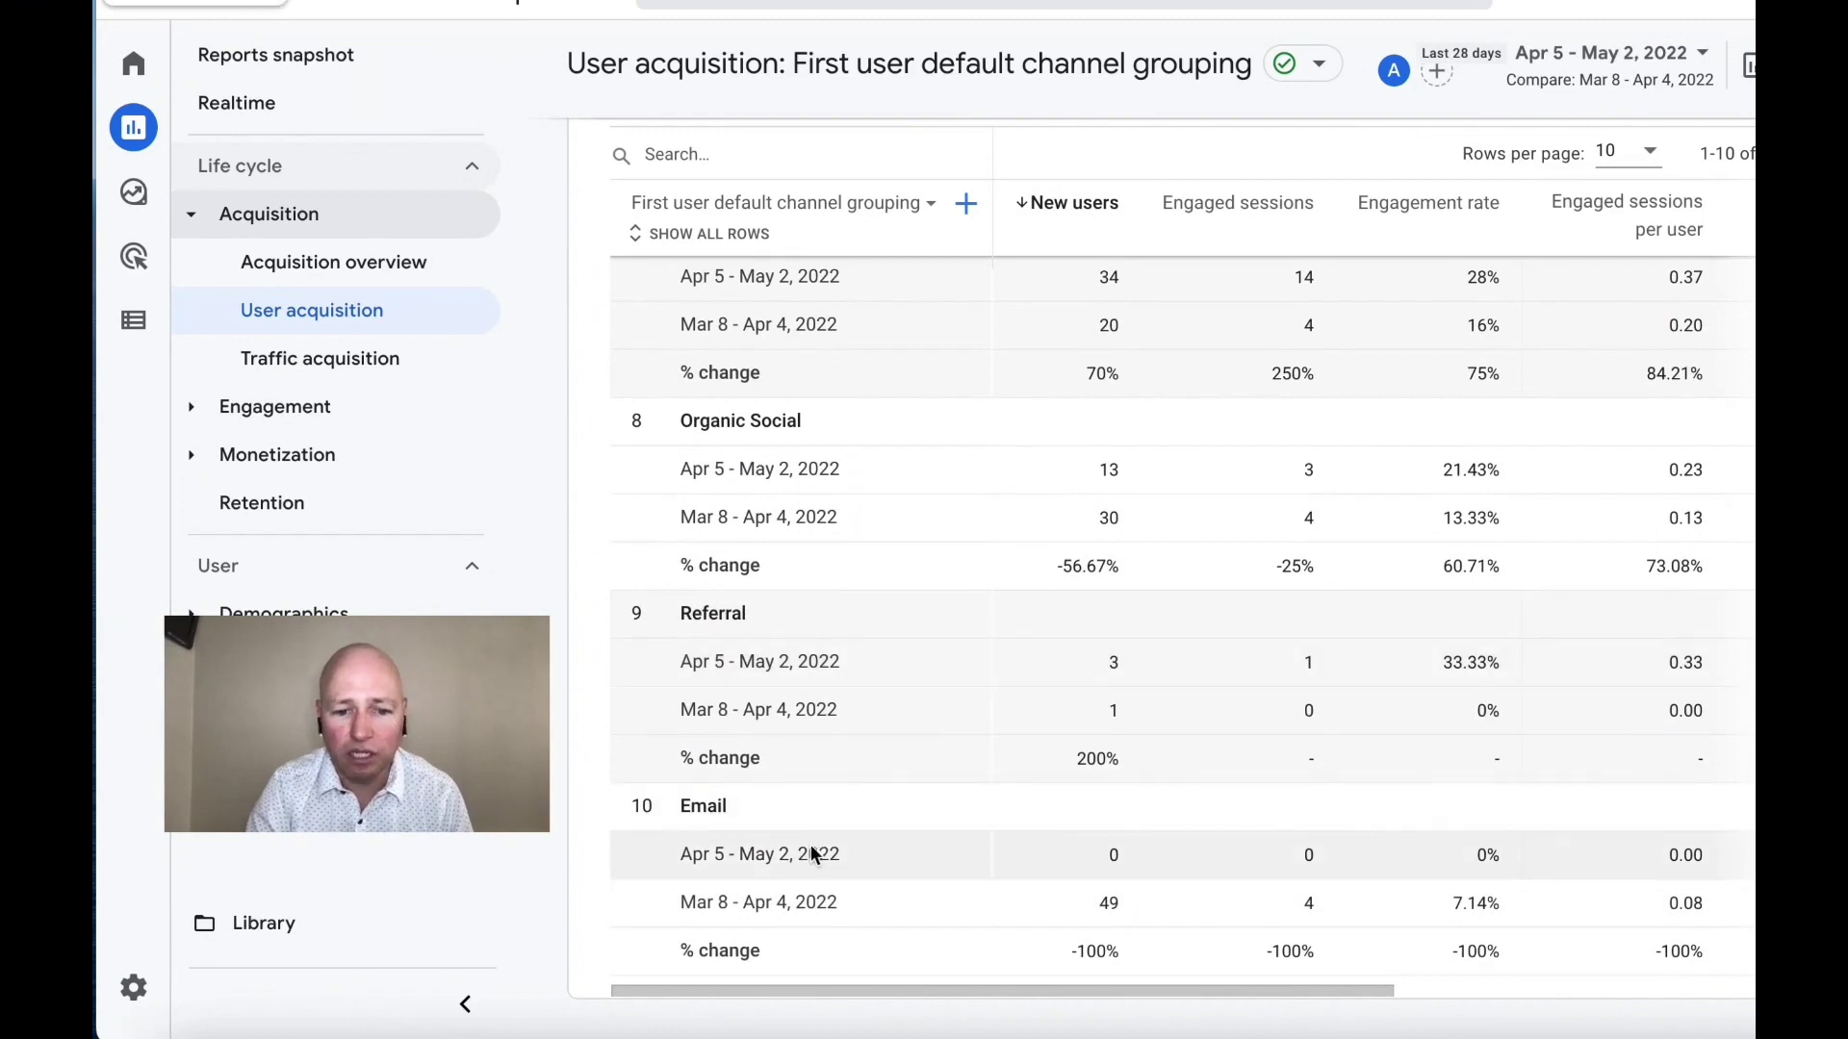
pyautogui.scroll(1, 814, 843)
pyautogui.scroll(10, 814, 843)
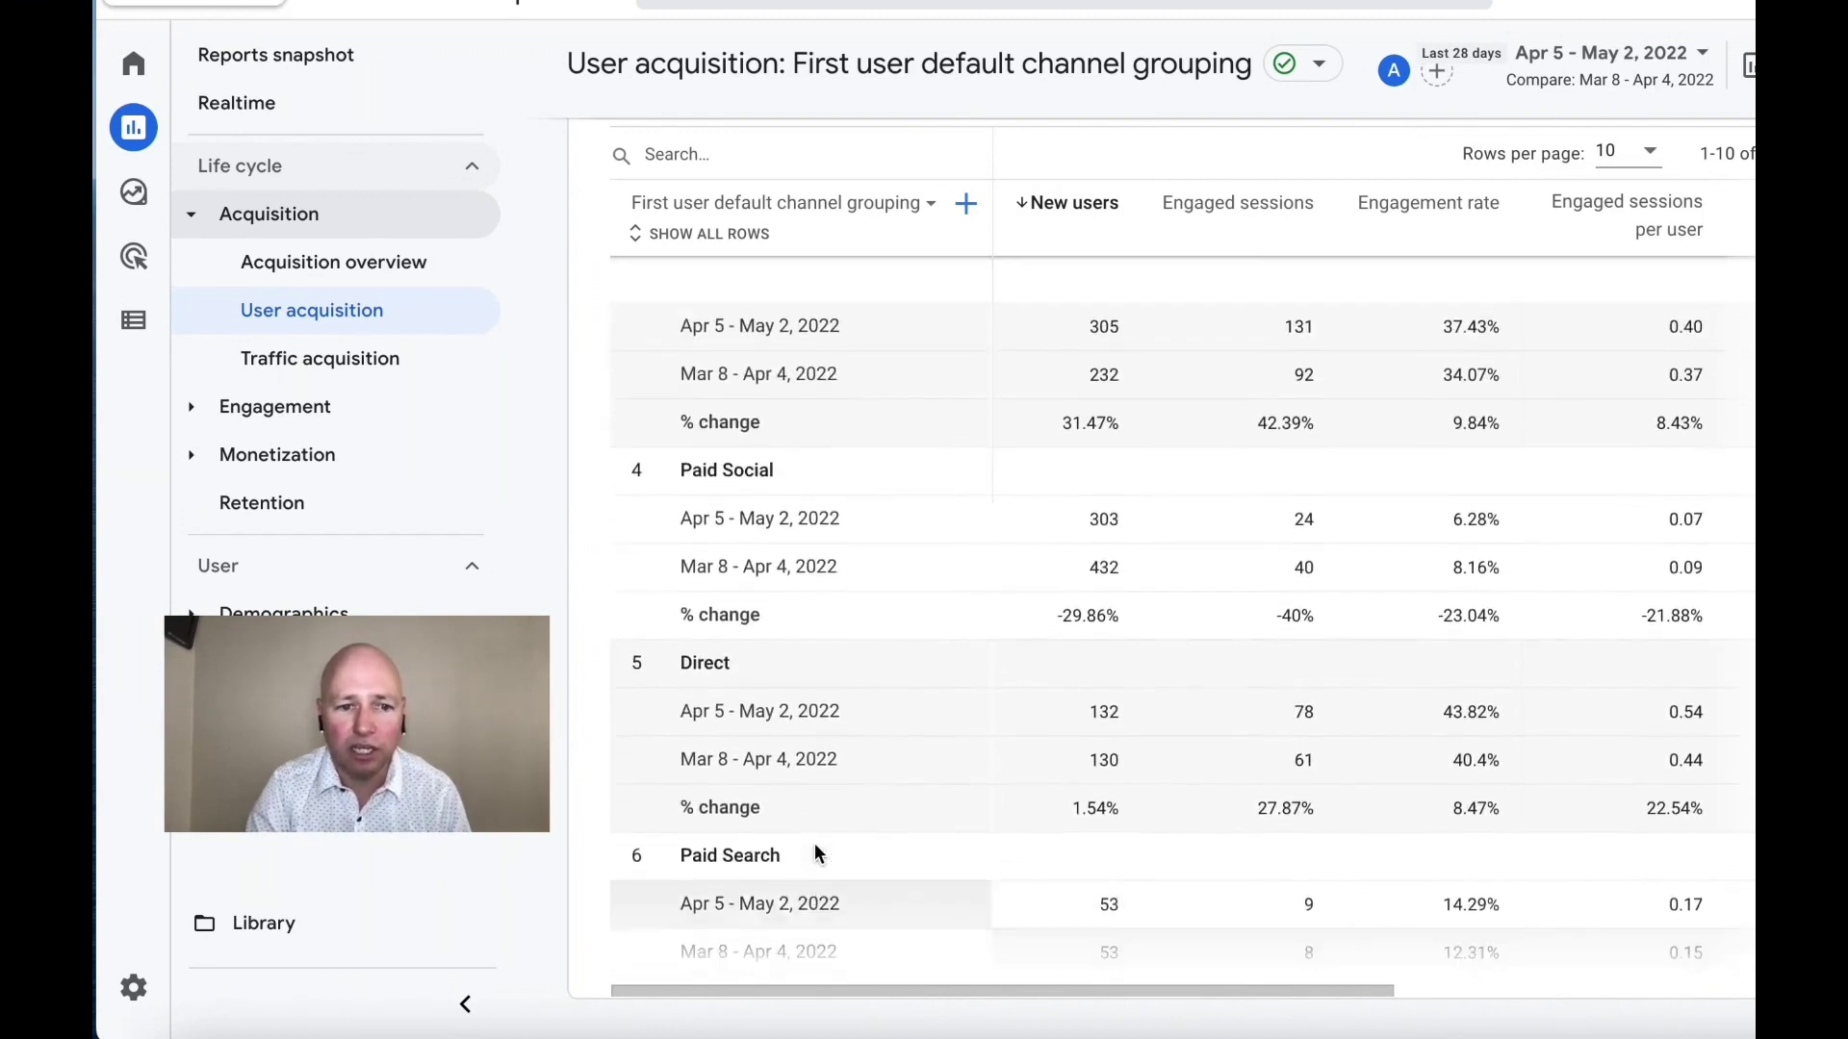
pyautogui.scroll(3, 814, 843)
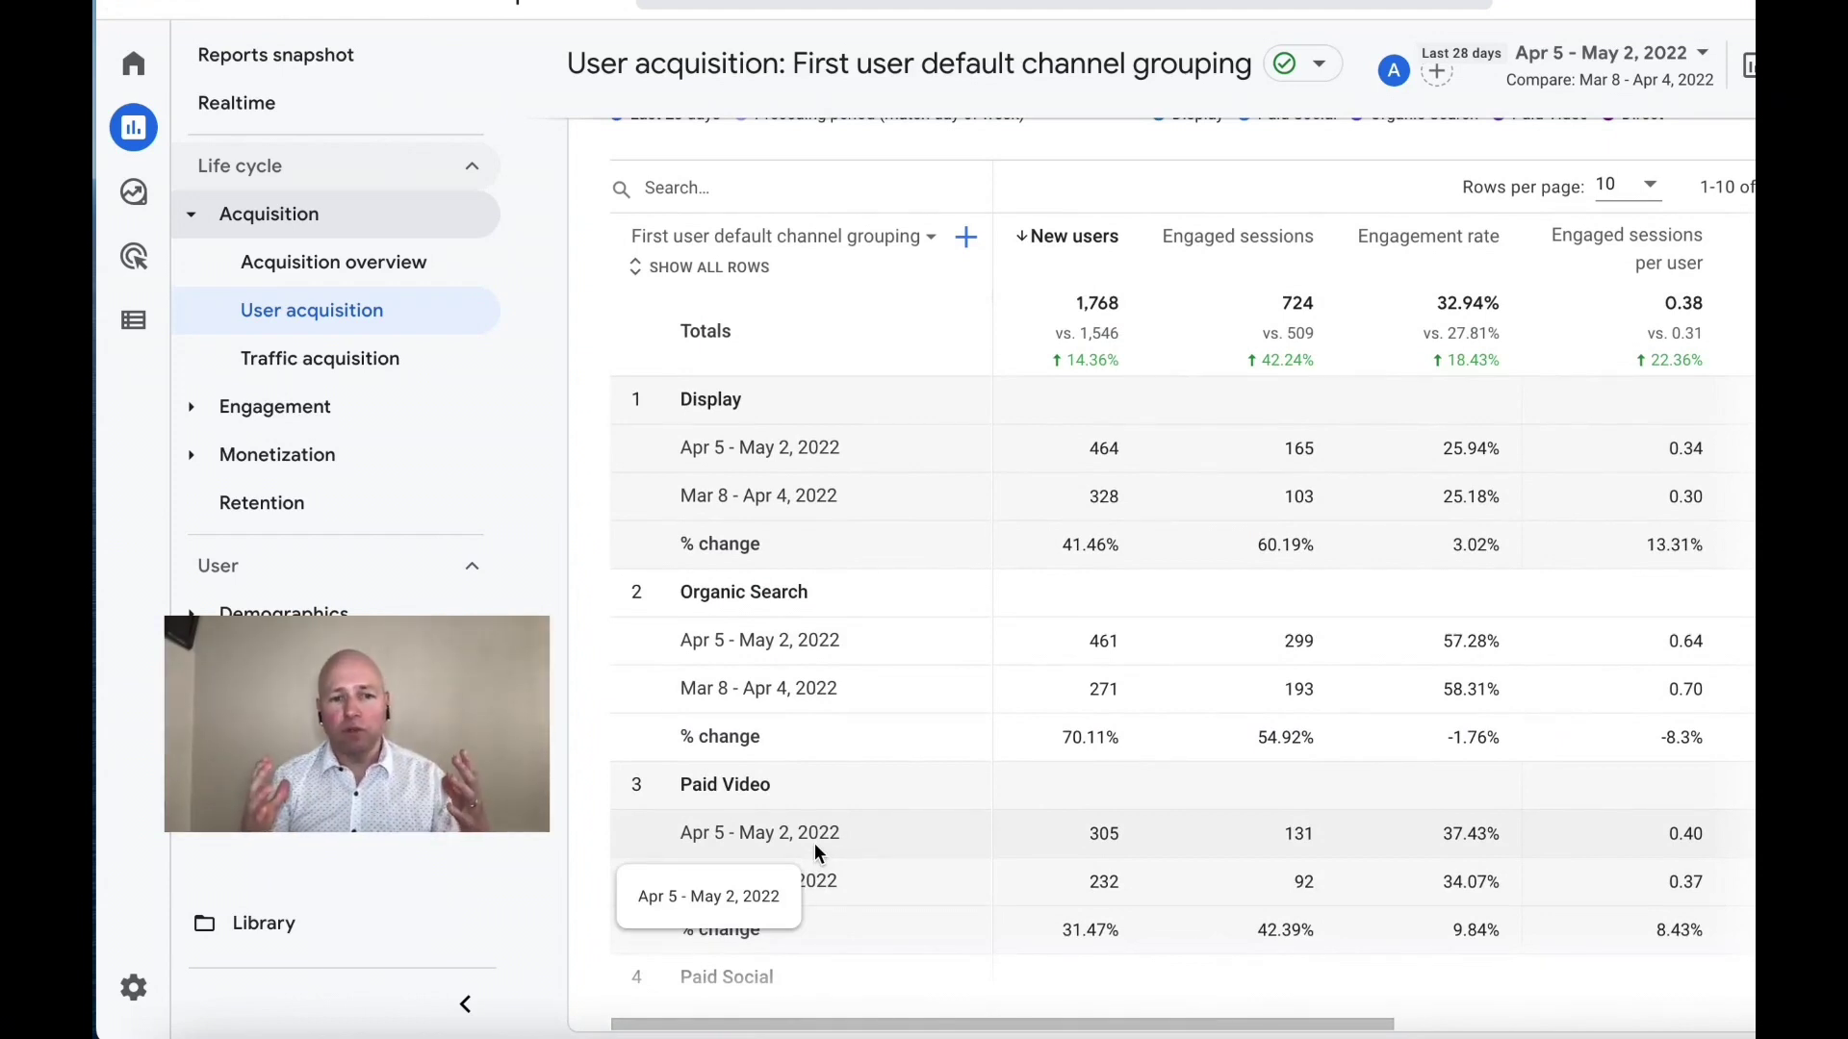
pyautogui.click(965, 239)
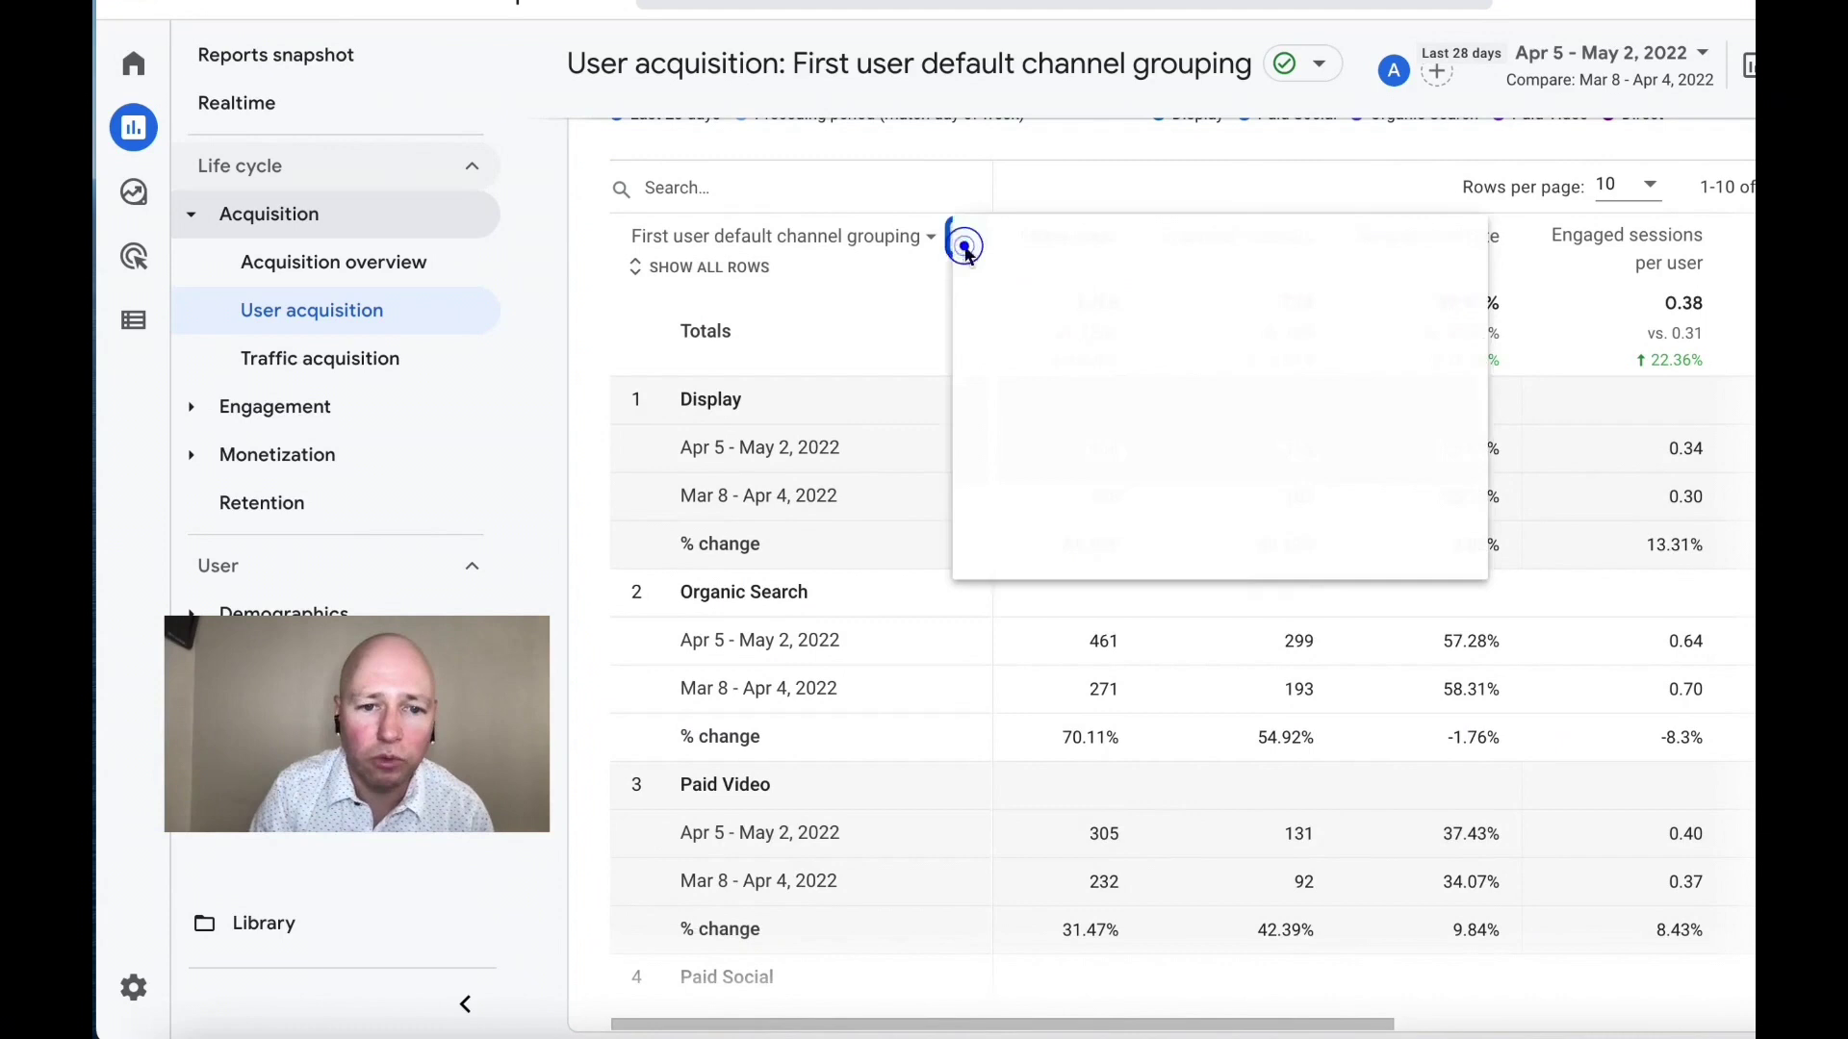
pyautogui.click(1033, 360)
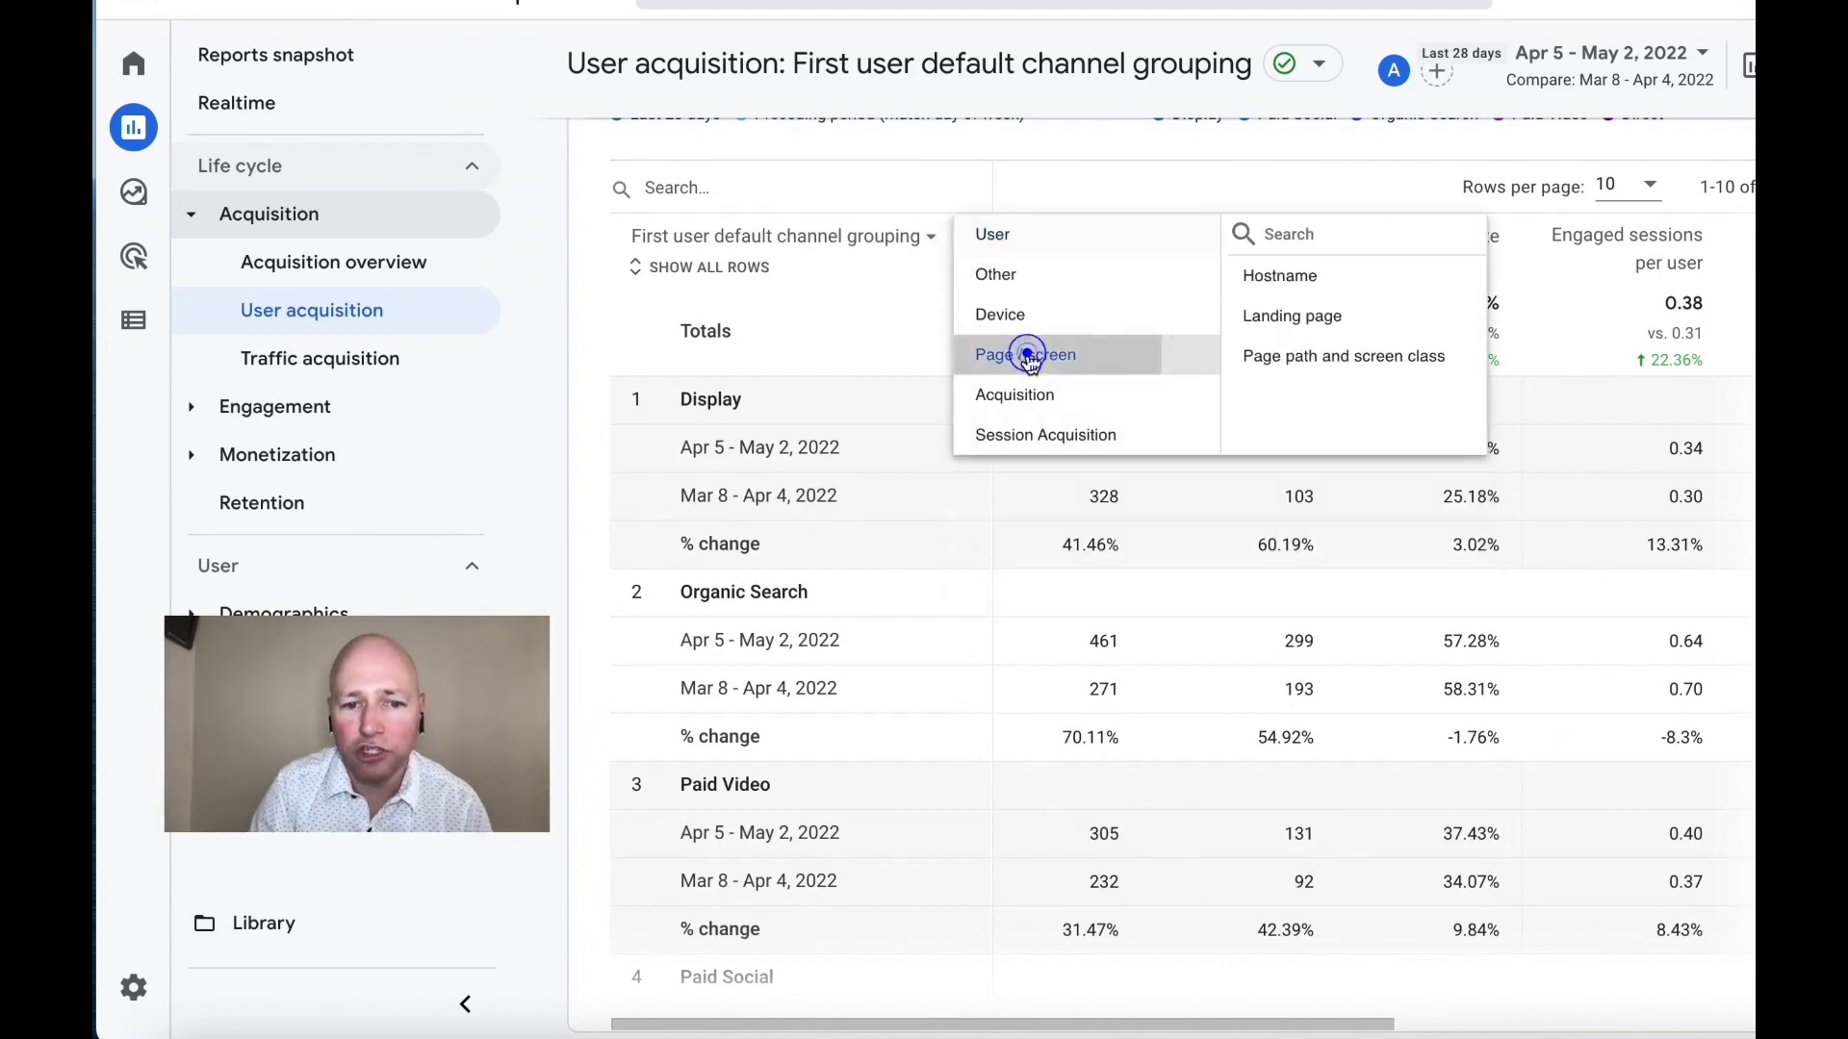
pyautogui.click(1295, 318)
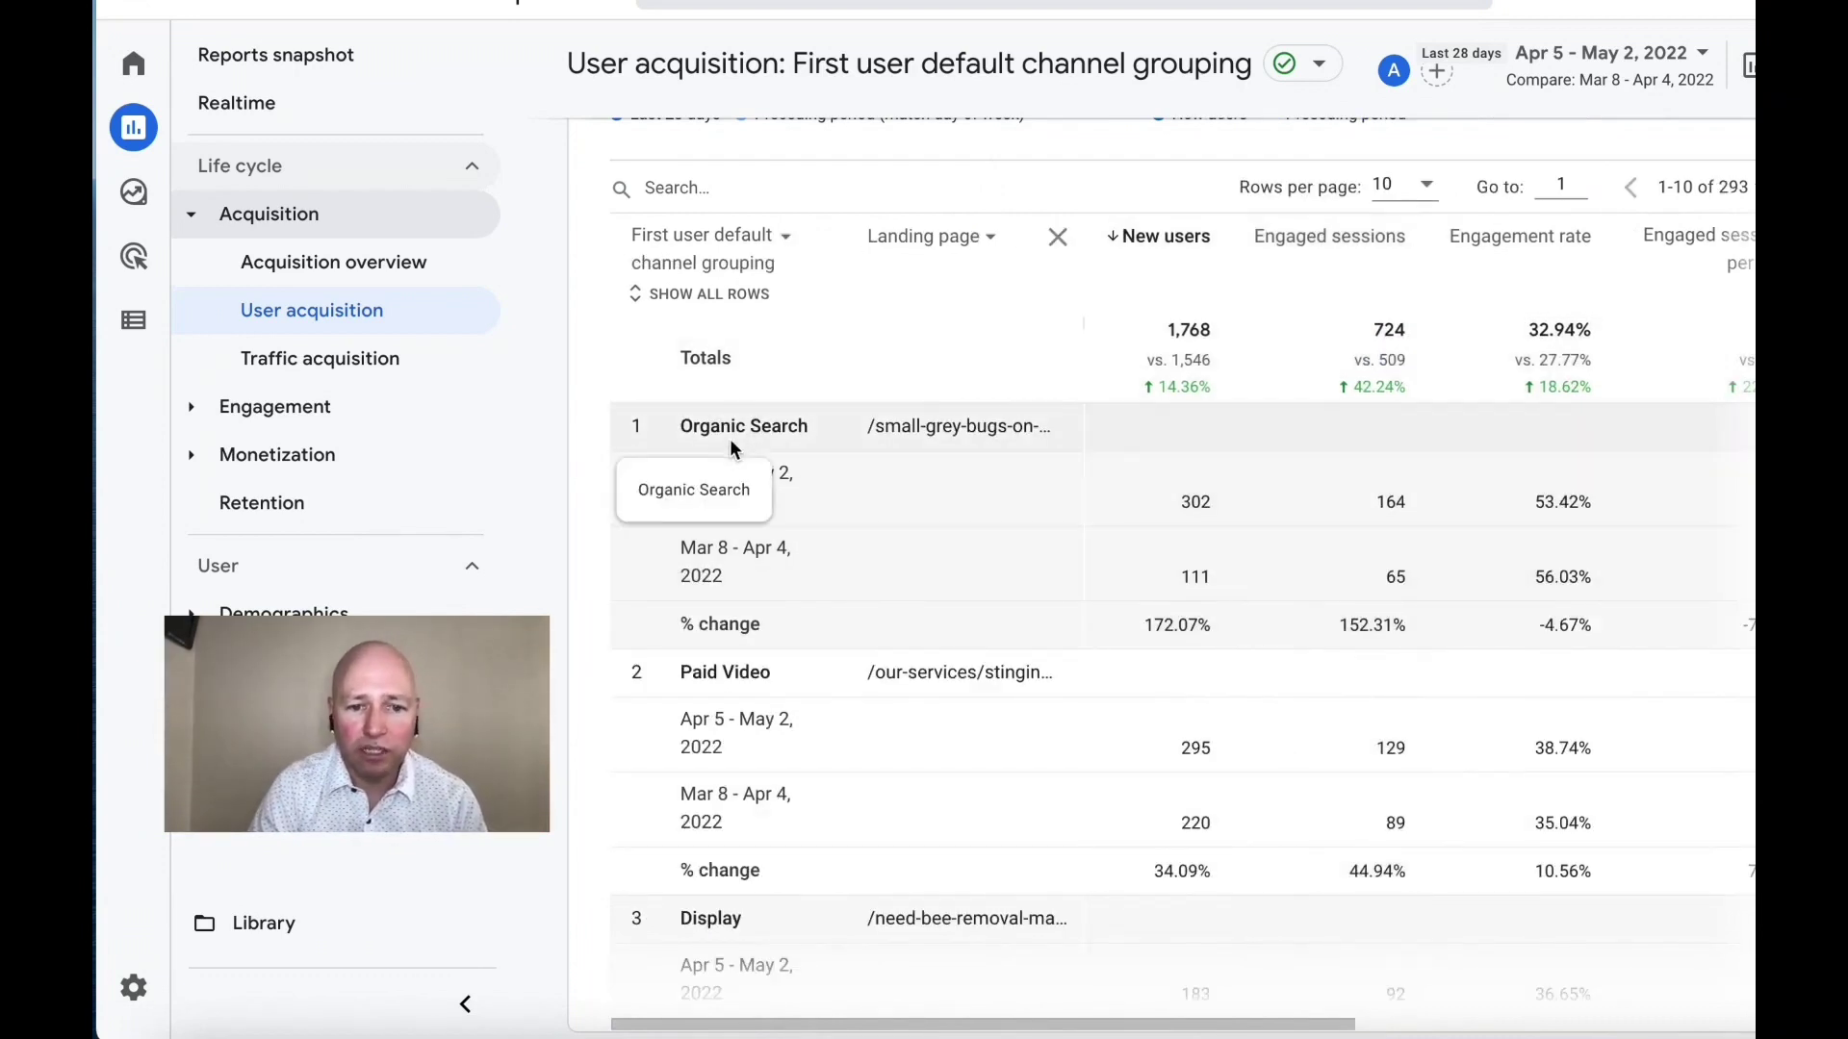
pyautogui.scroll(-2, 941, 481)
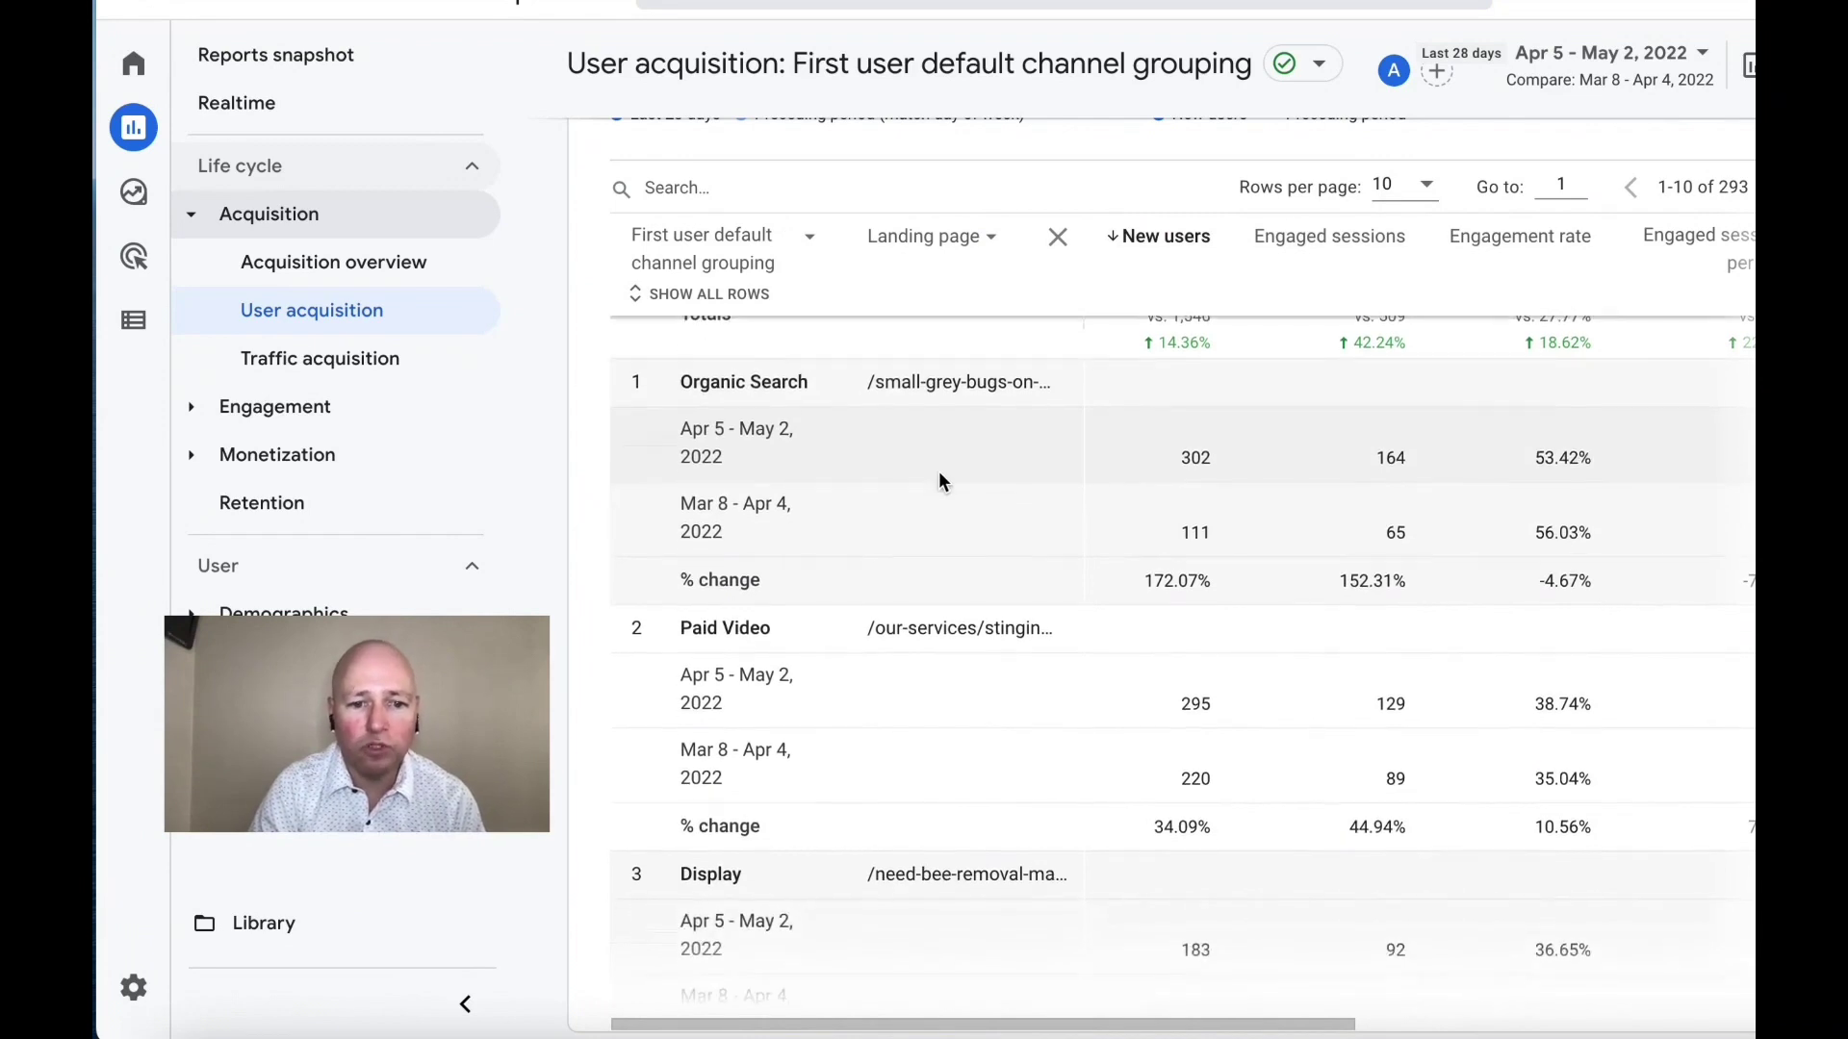
pyautogui.scroll(-2, 940, 479)
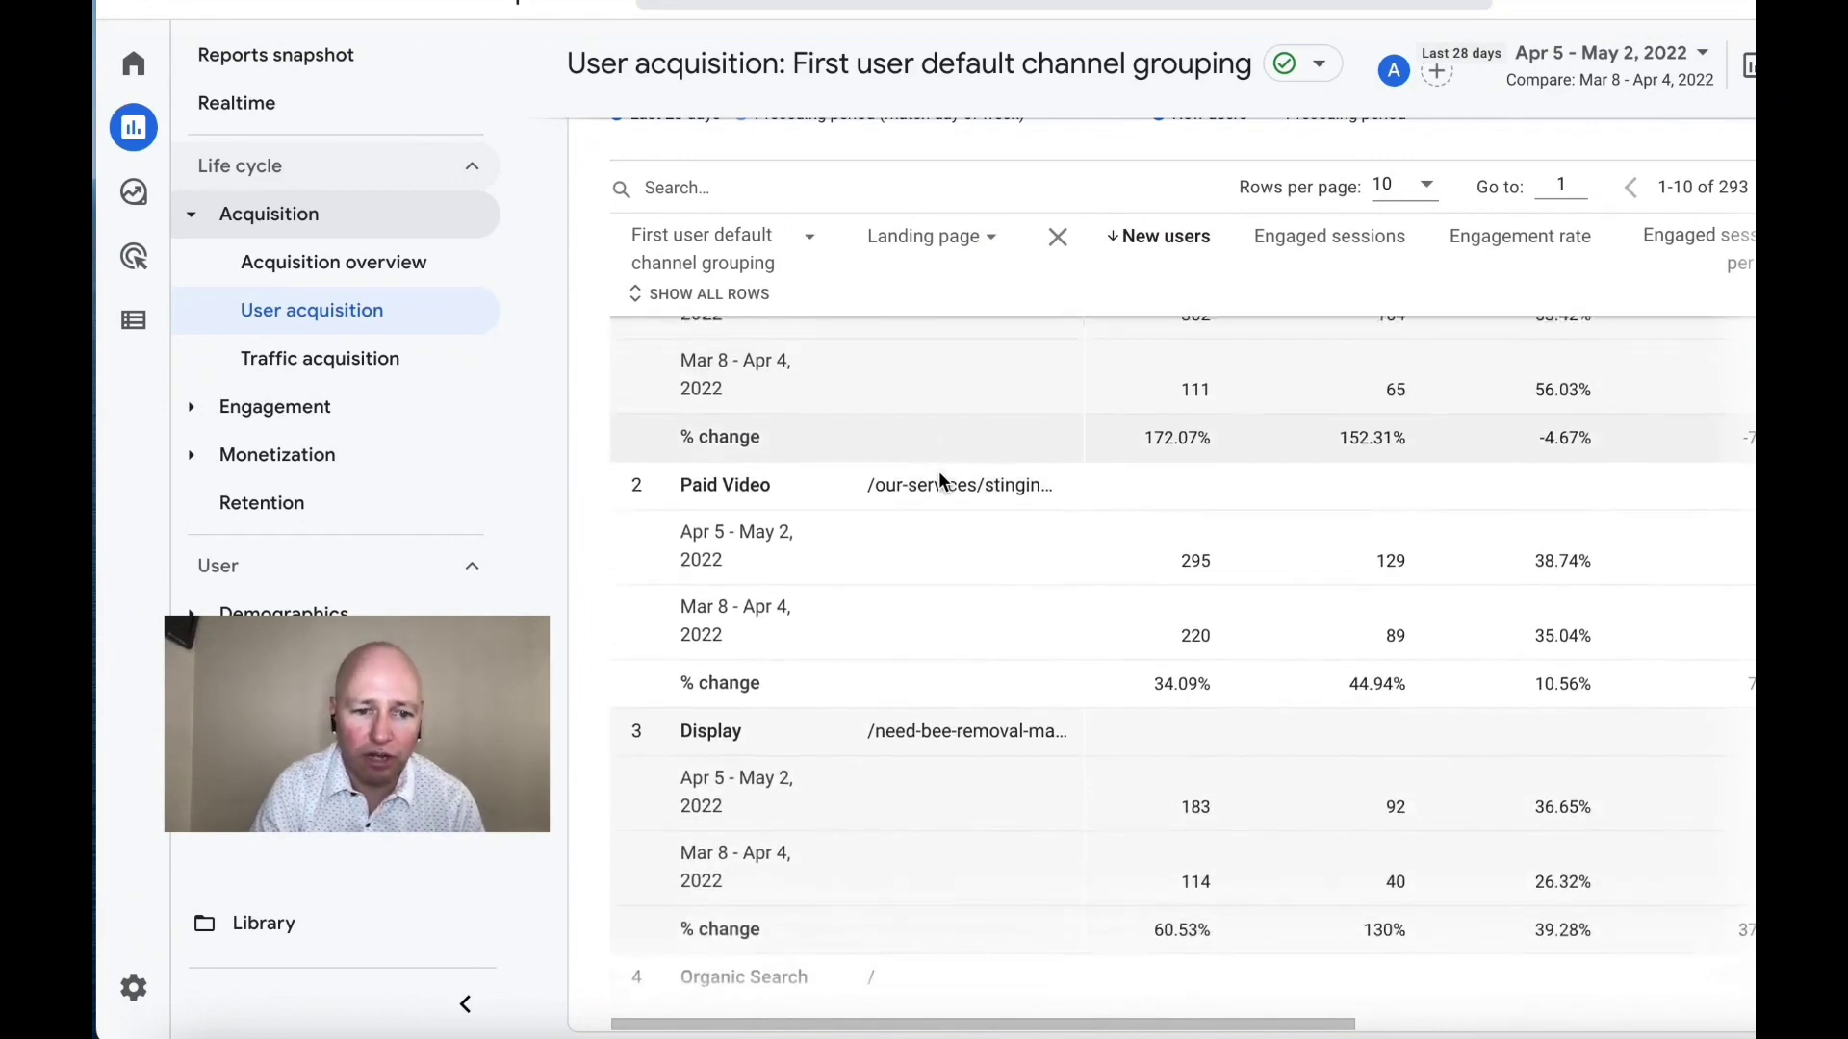
pyautogui.scroll(-2, 940, 479)
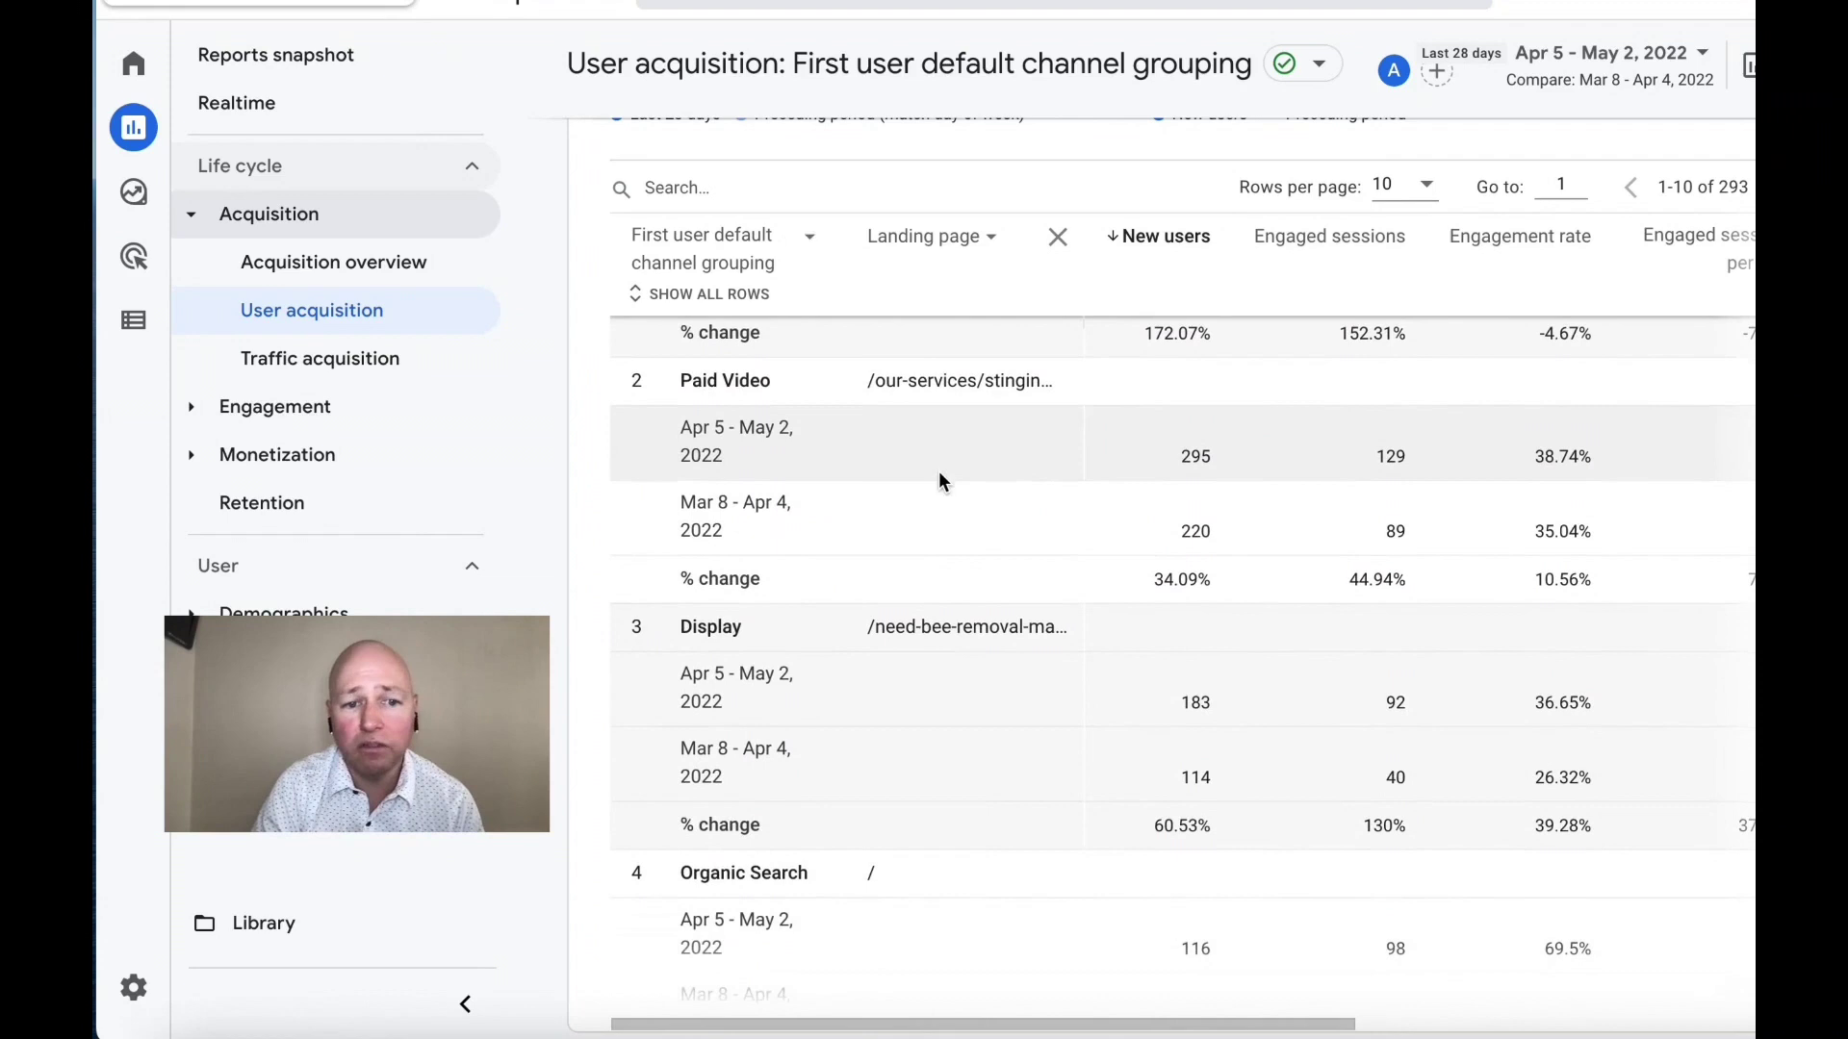
pyautogui.scroll(-4, 950, 614)
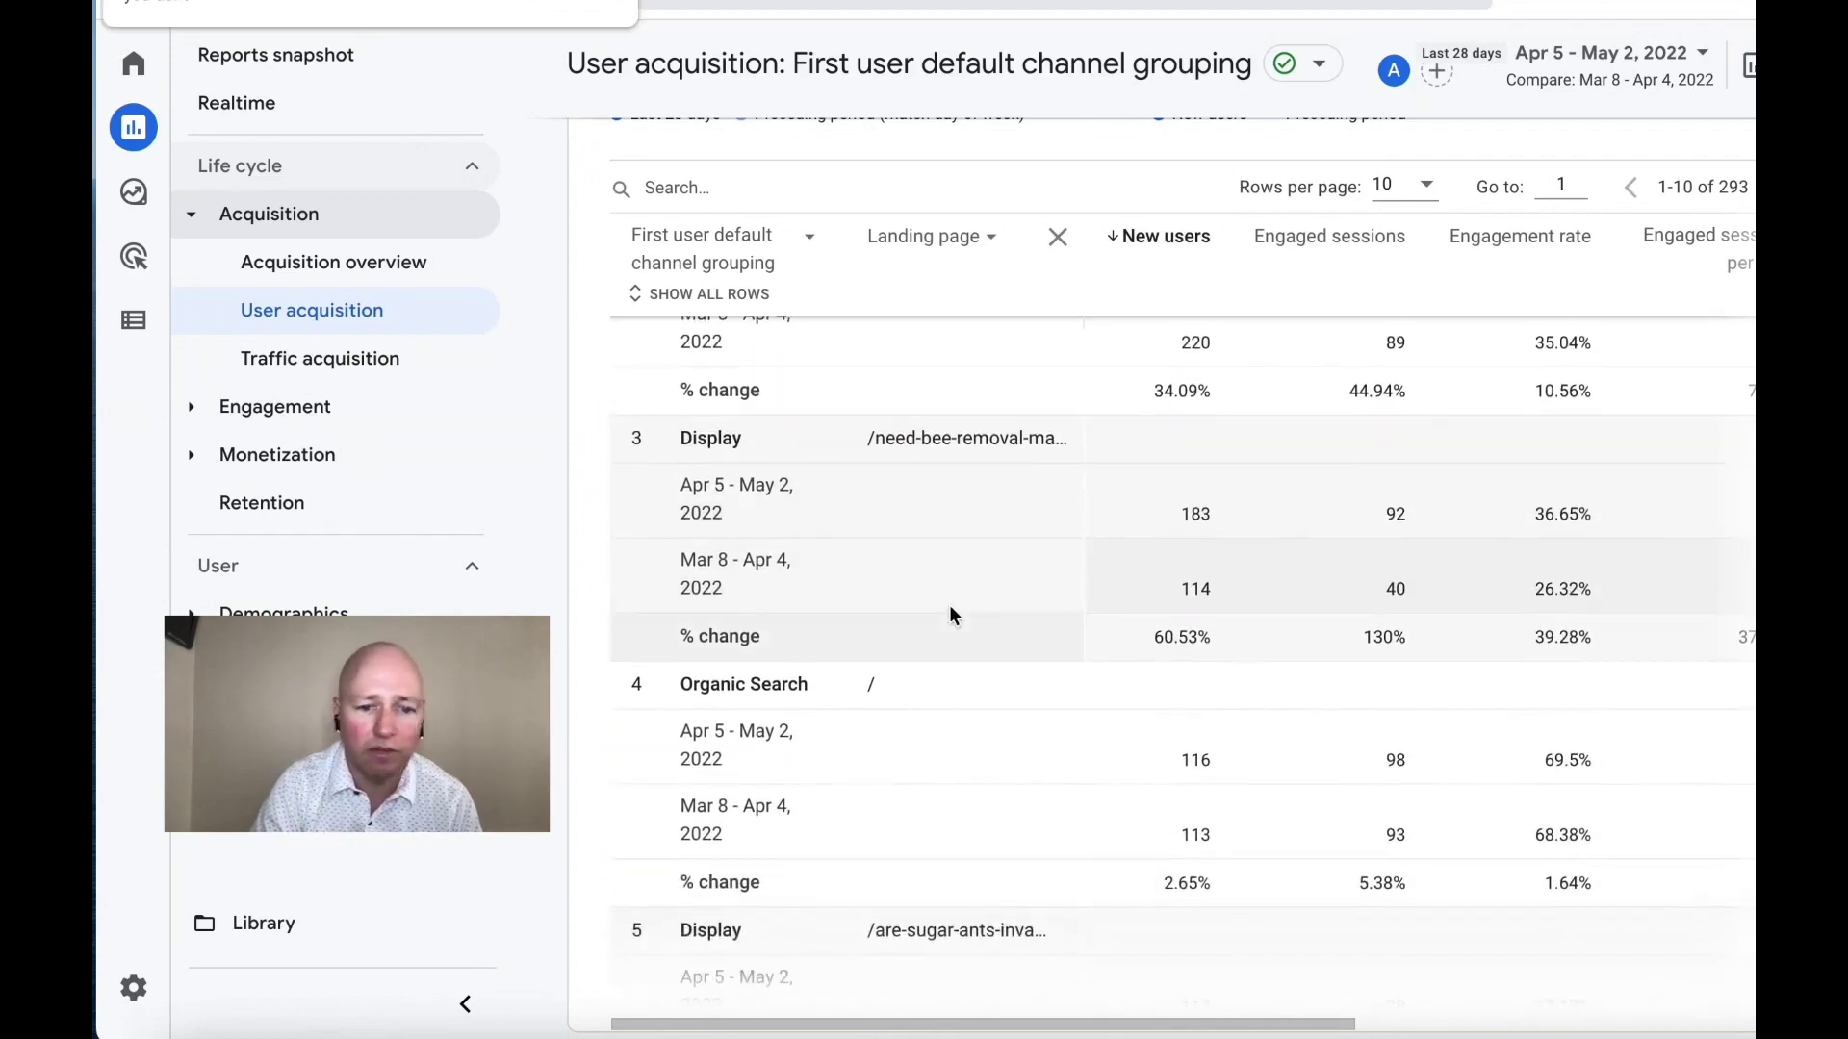
pyautogui.scroll(-1, 950, 614)
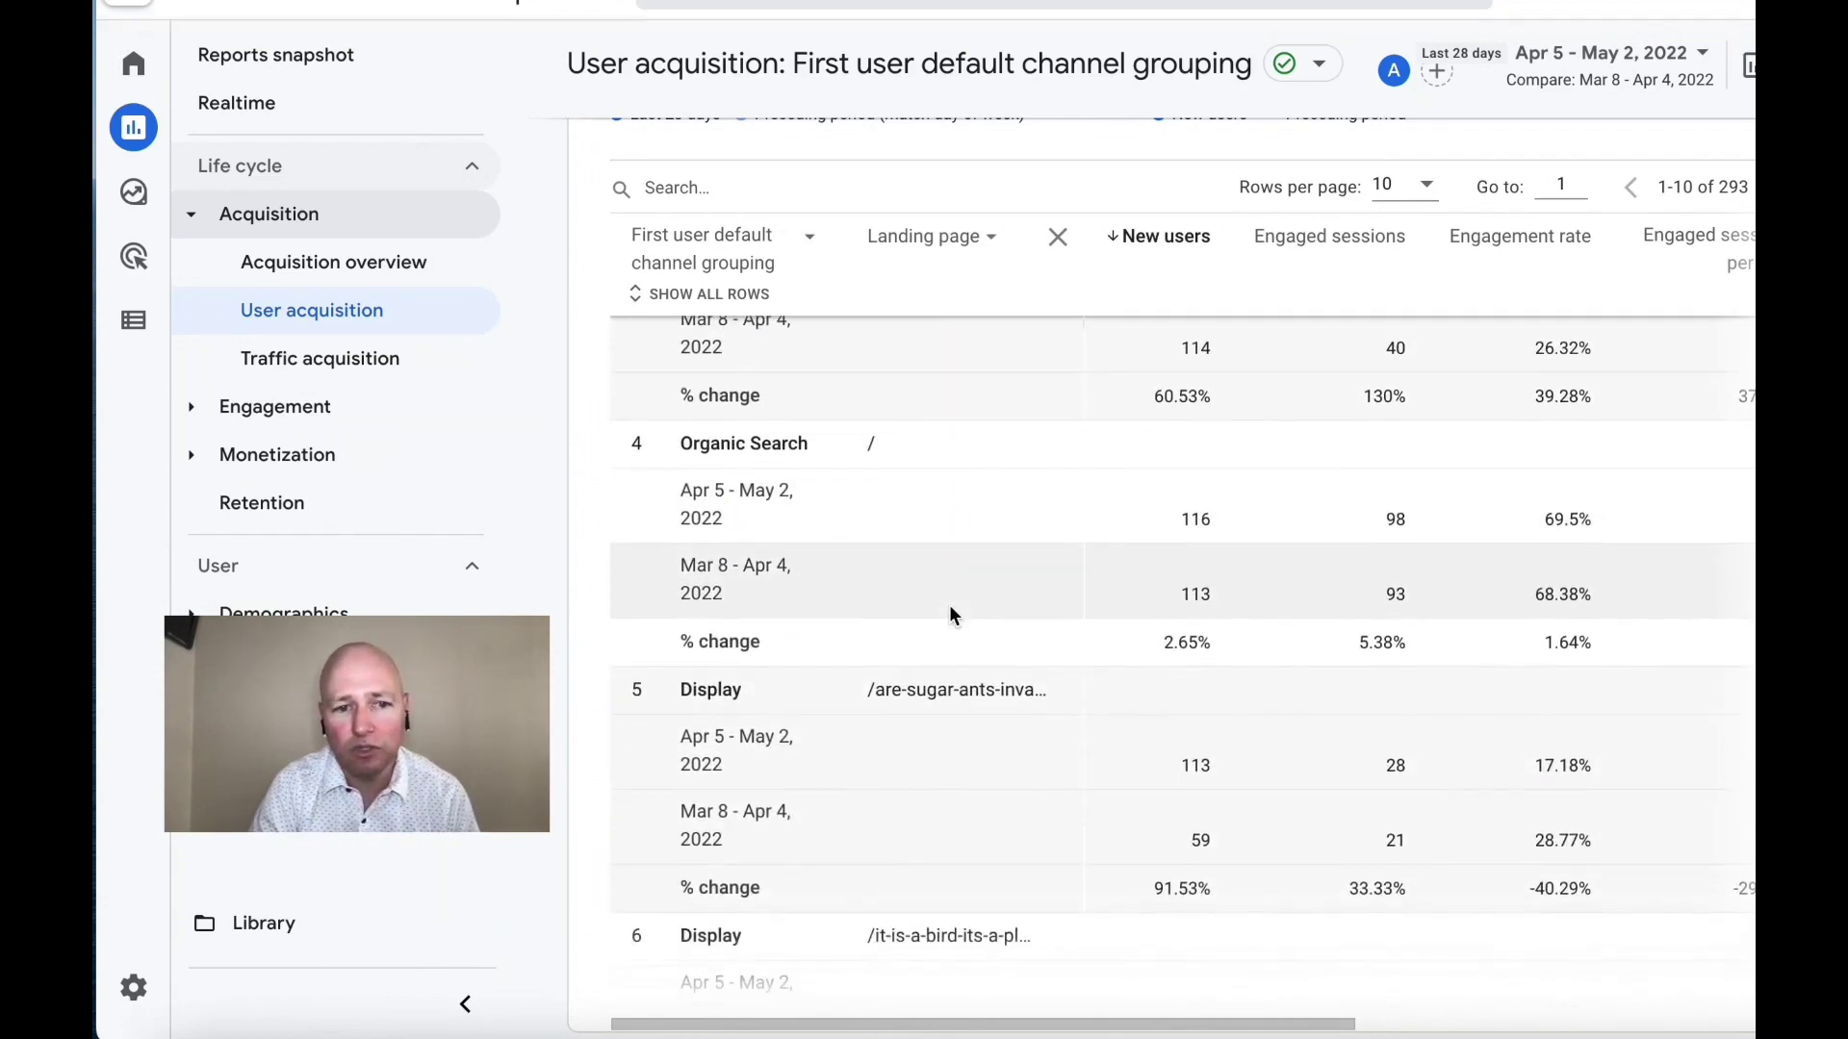
pyautogui.scroll(-2, 949, 614)
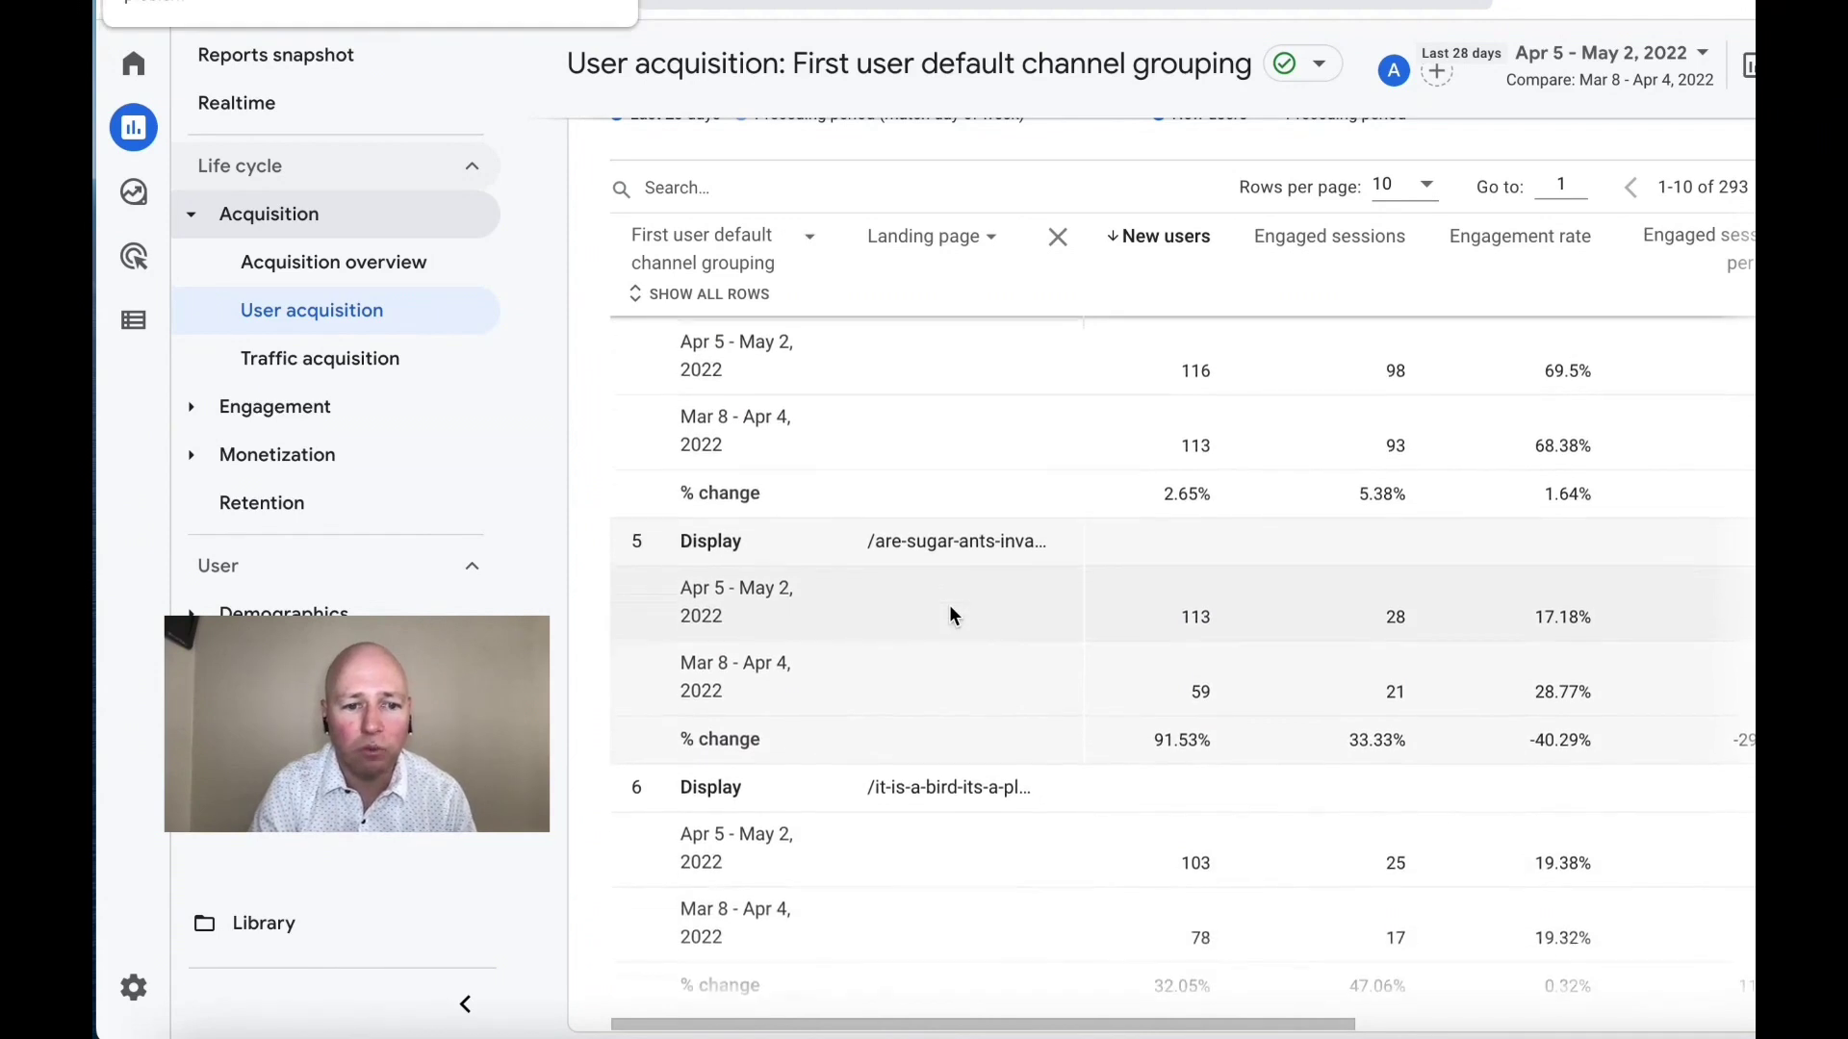
pyautogui.scroll(-1, 950, 613)
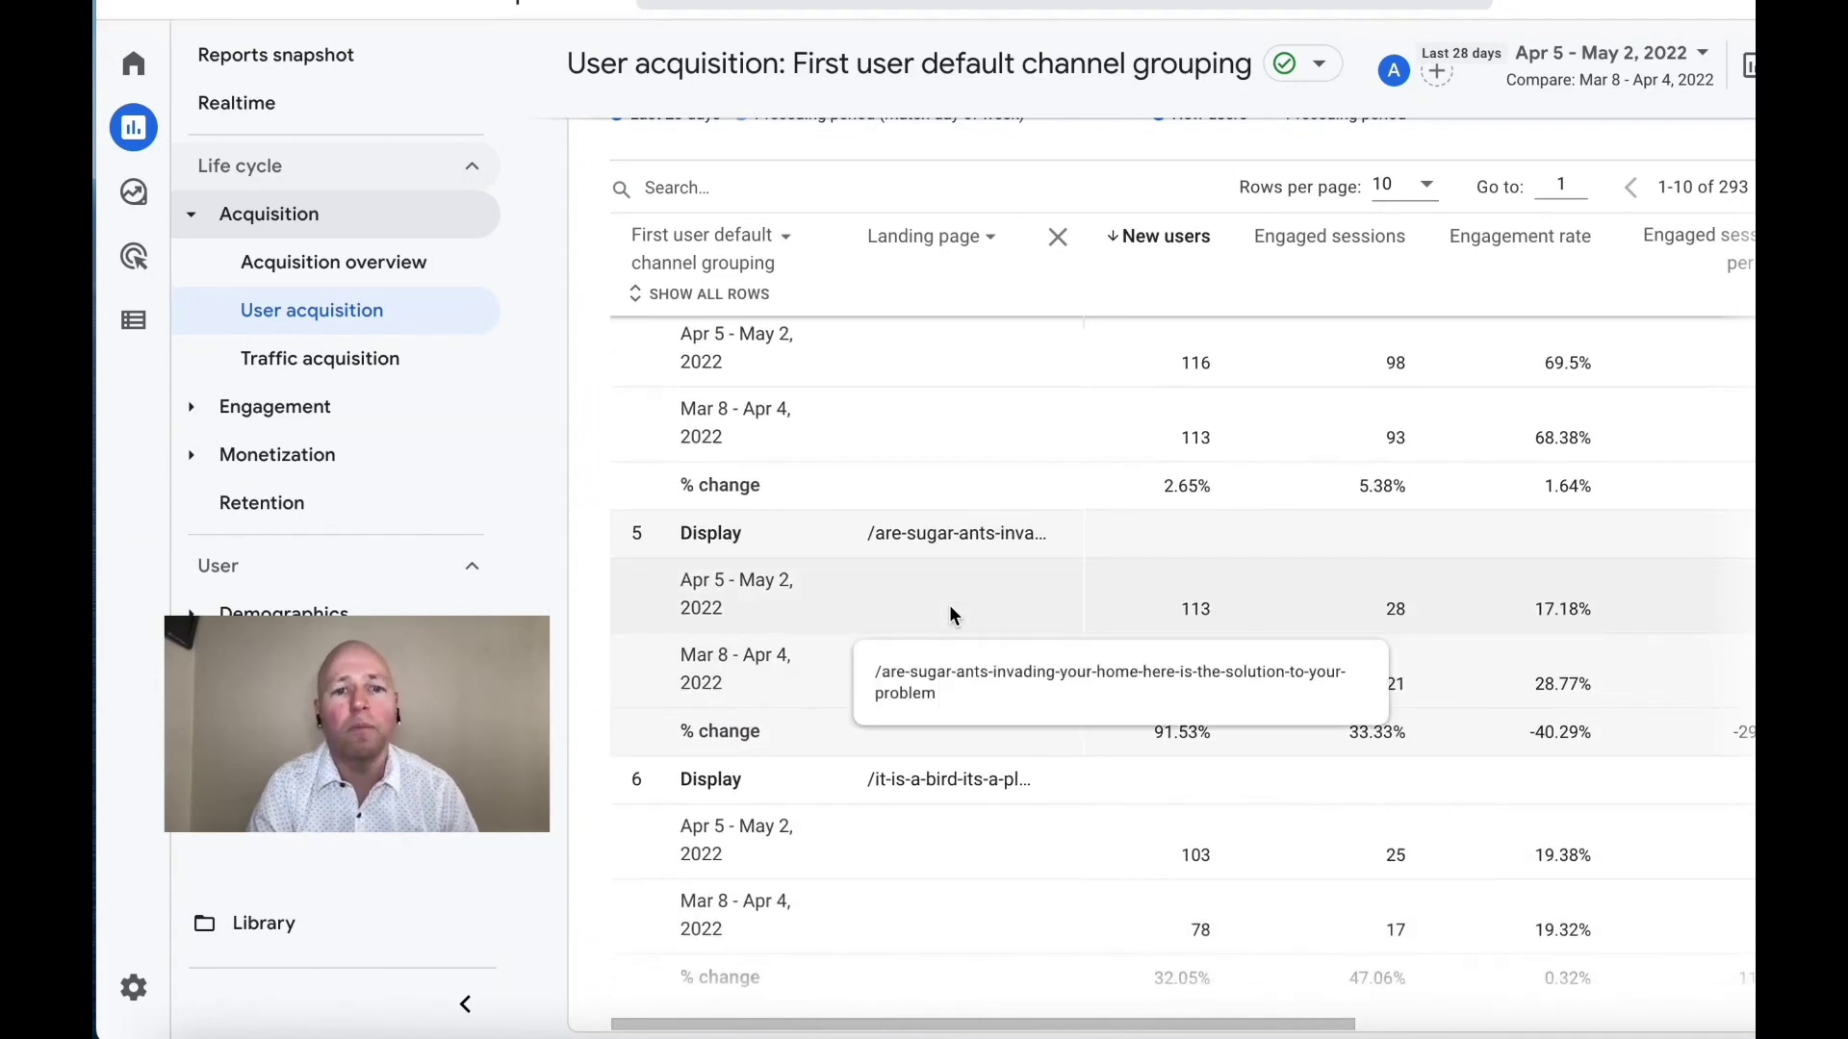
pyautogui.scroll(7, 949, 604)
pyautogui.scroll(2, 949, 616)
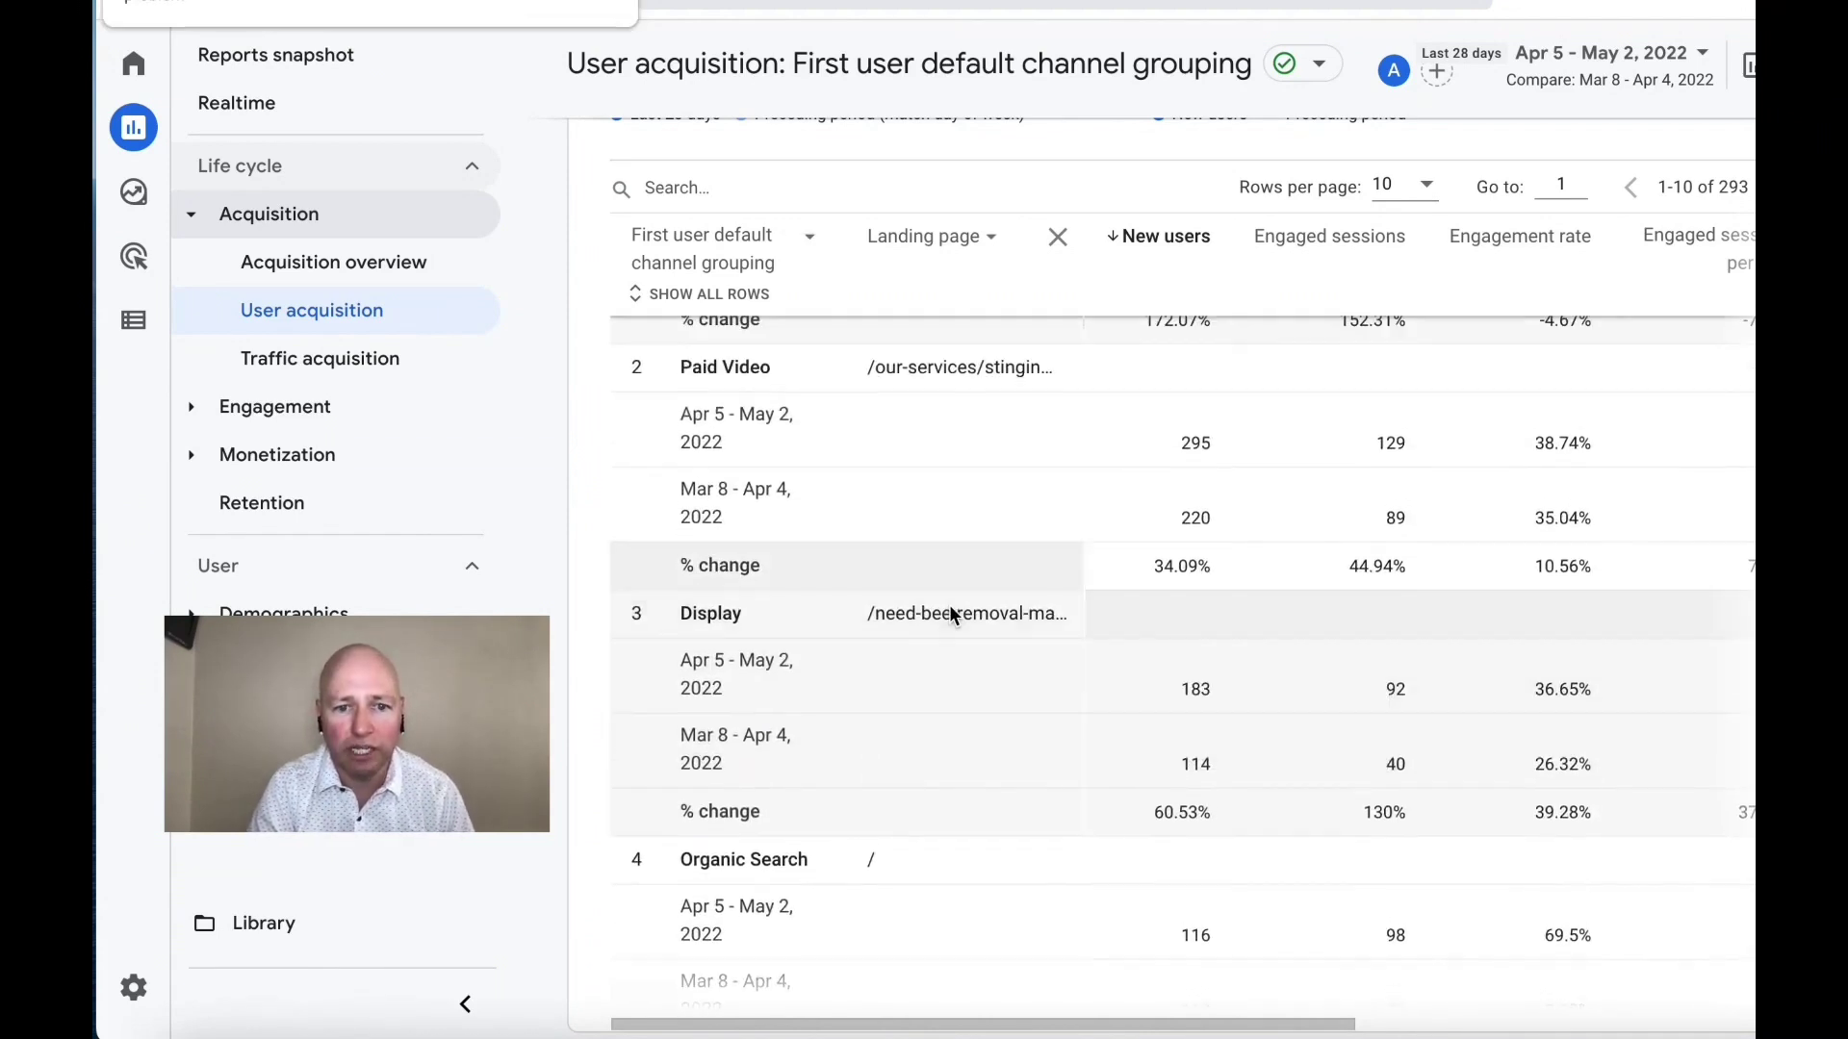
pyautogui.scroll(8, 1236, 659)
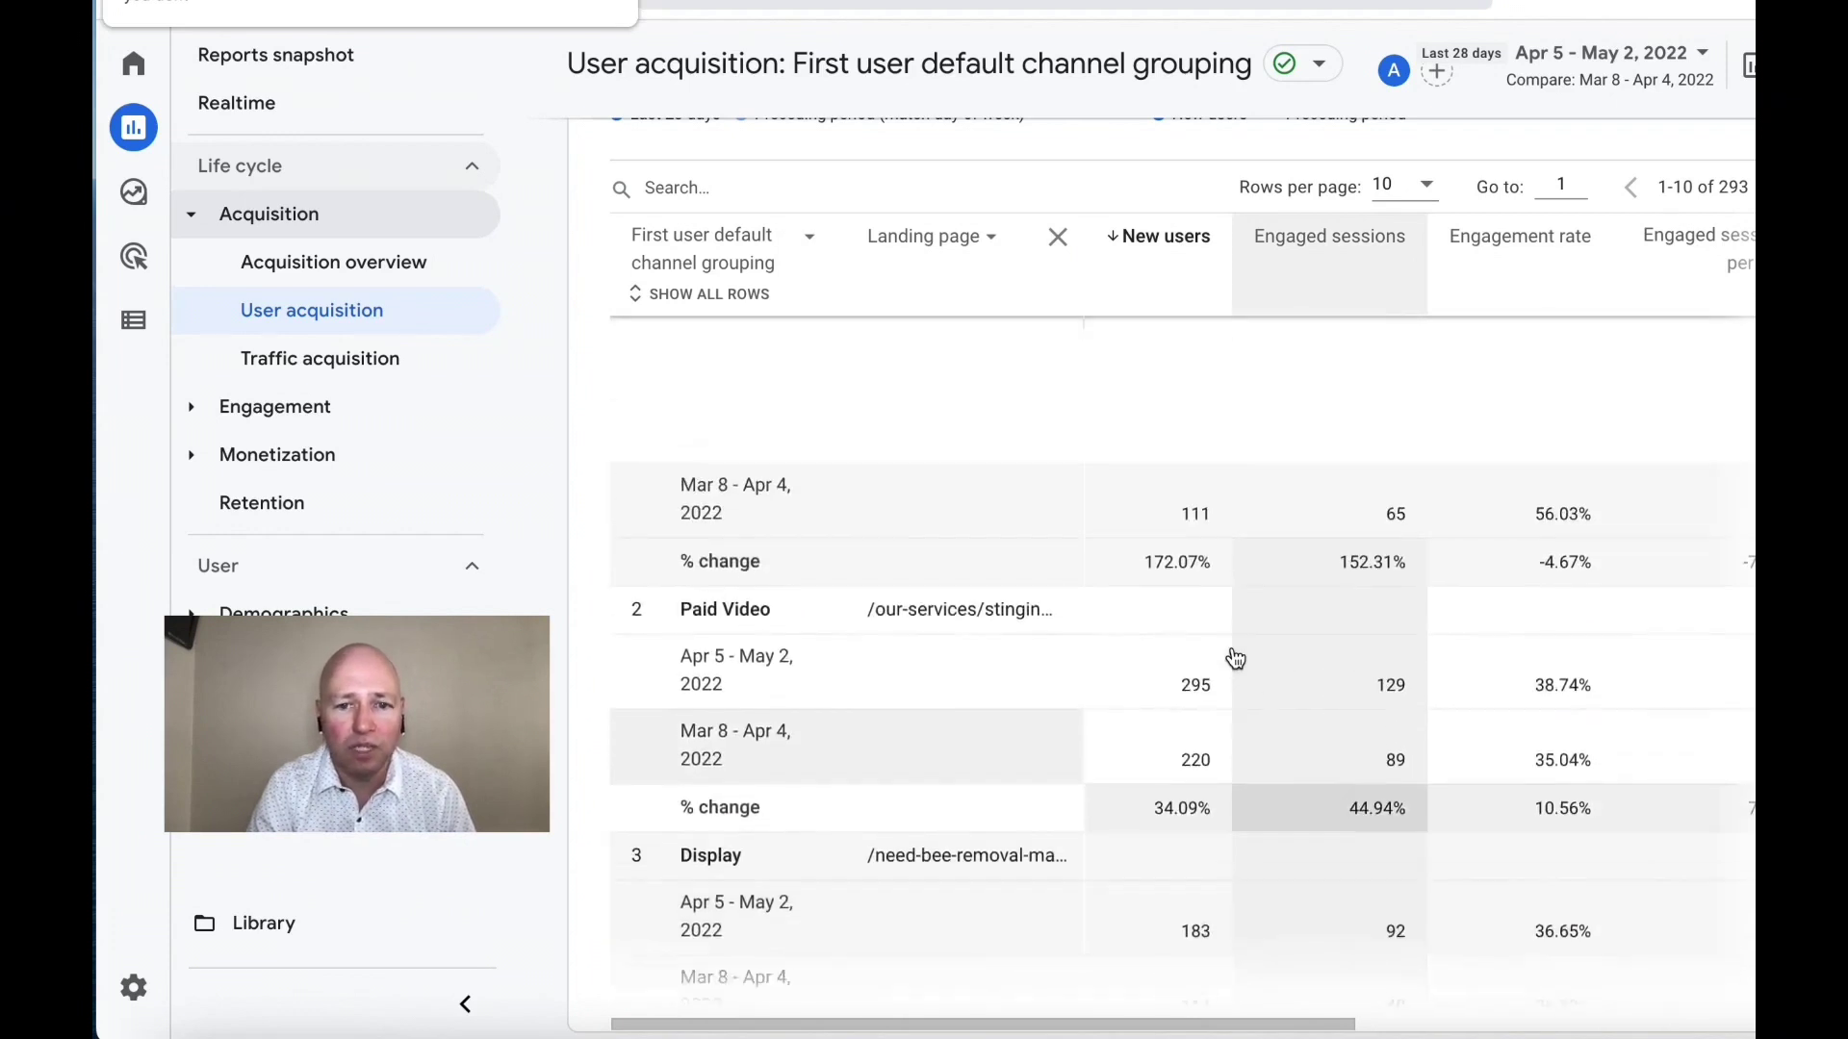
pyautogui.scroll(-3, 1235, 659)
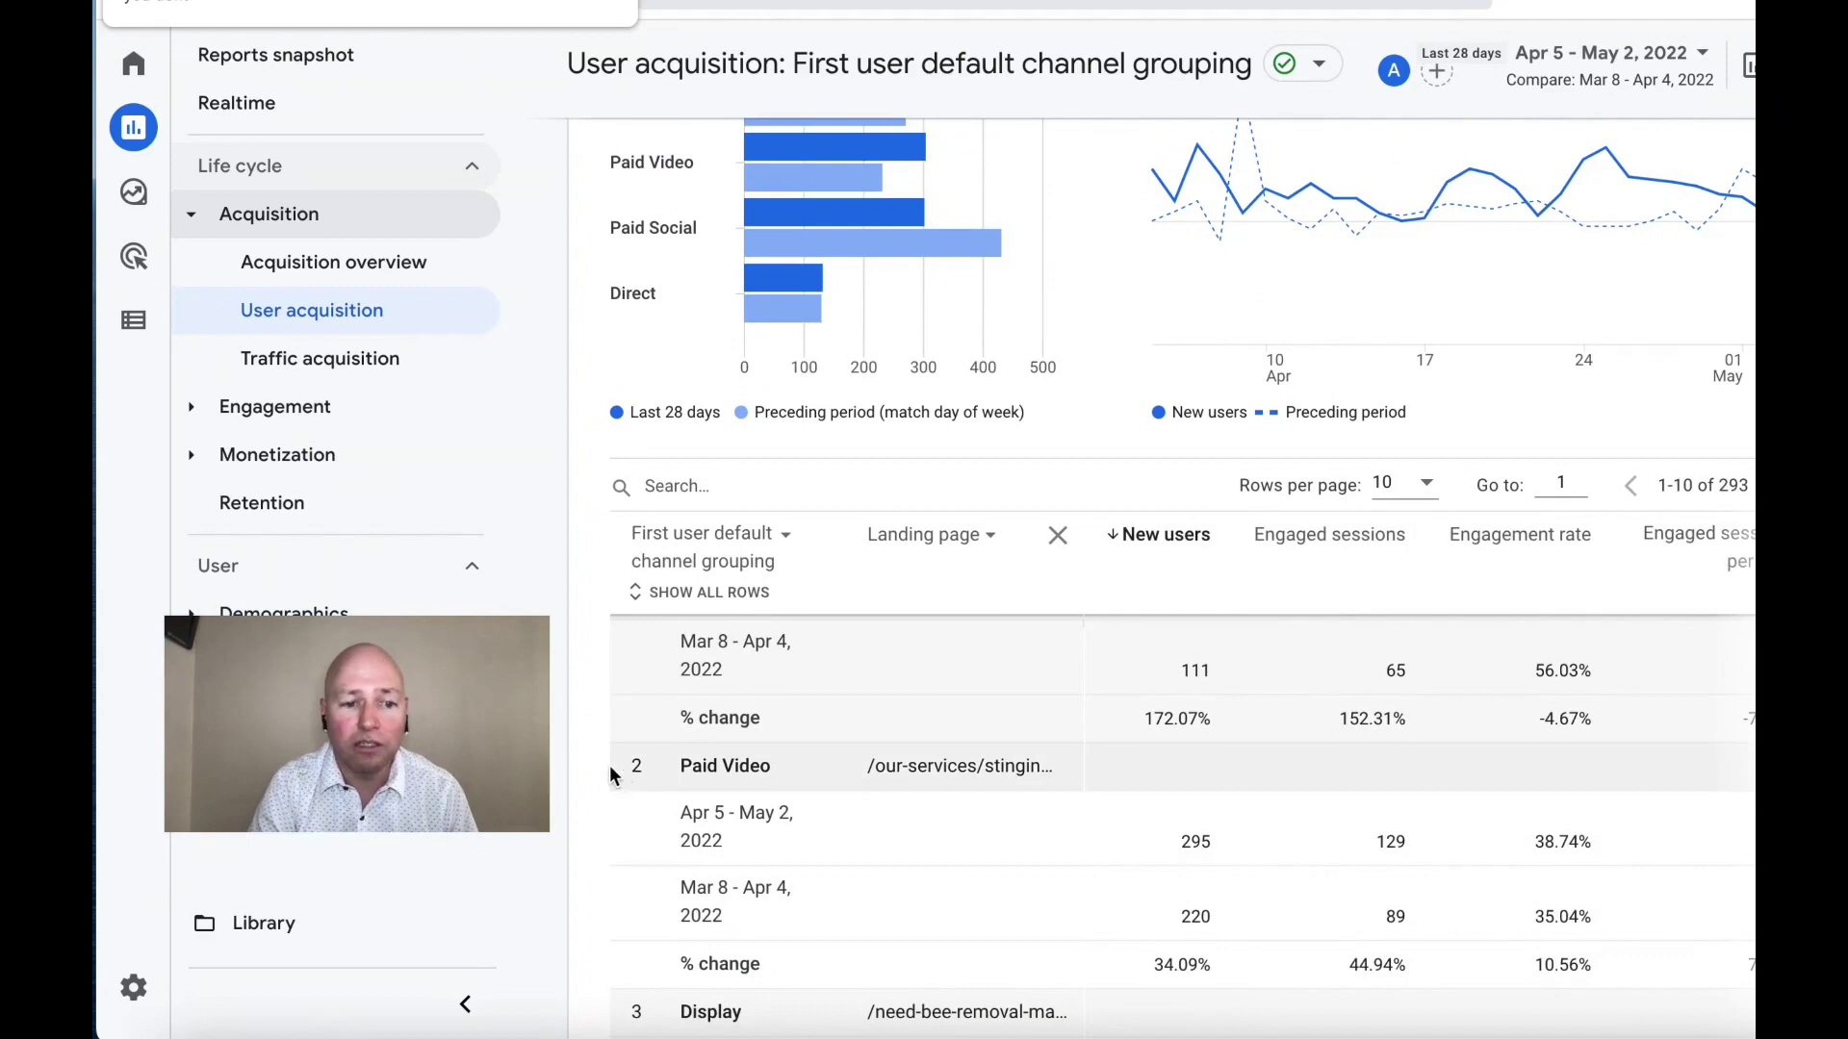
pyautogui.scroll(-2, 609, 766)
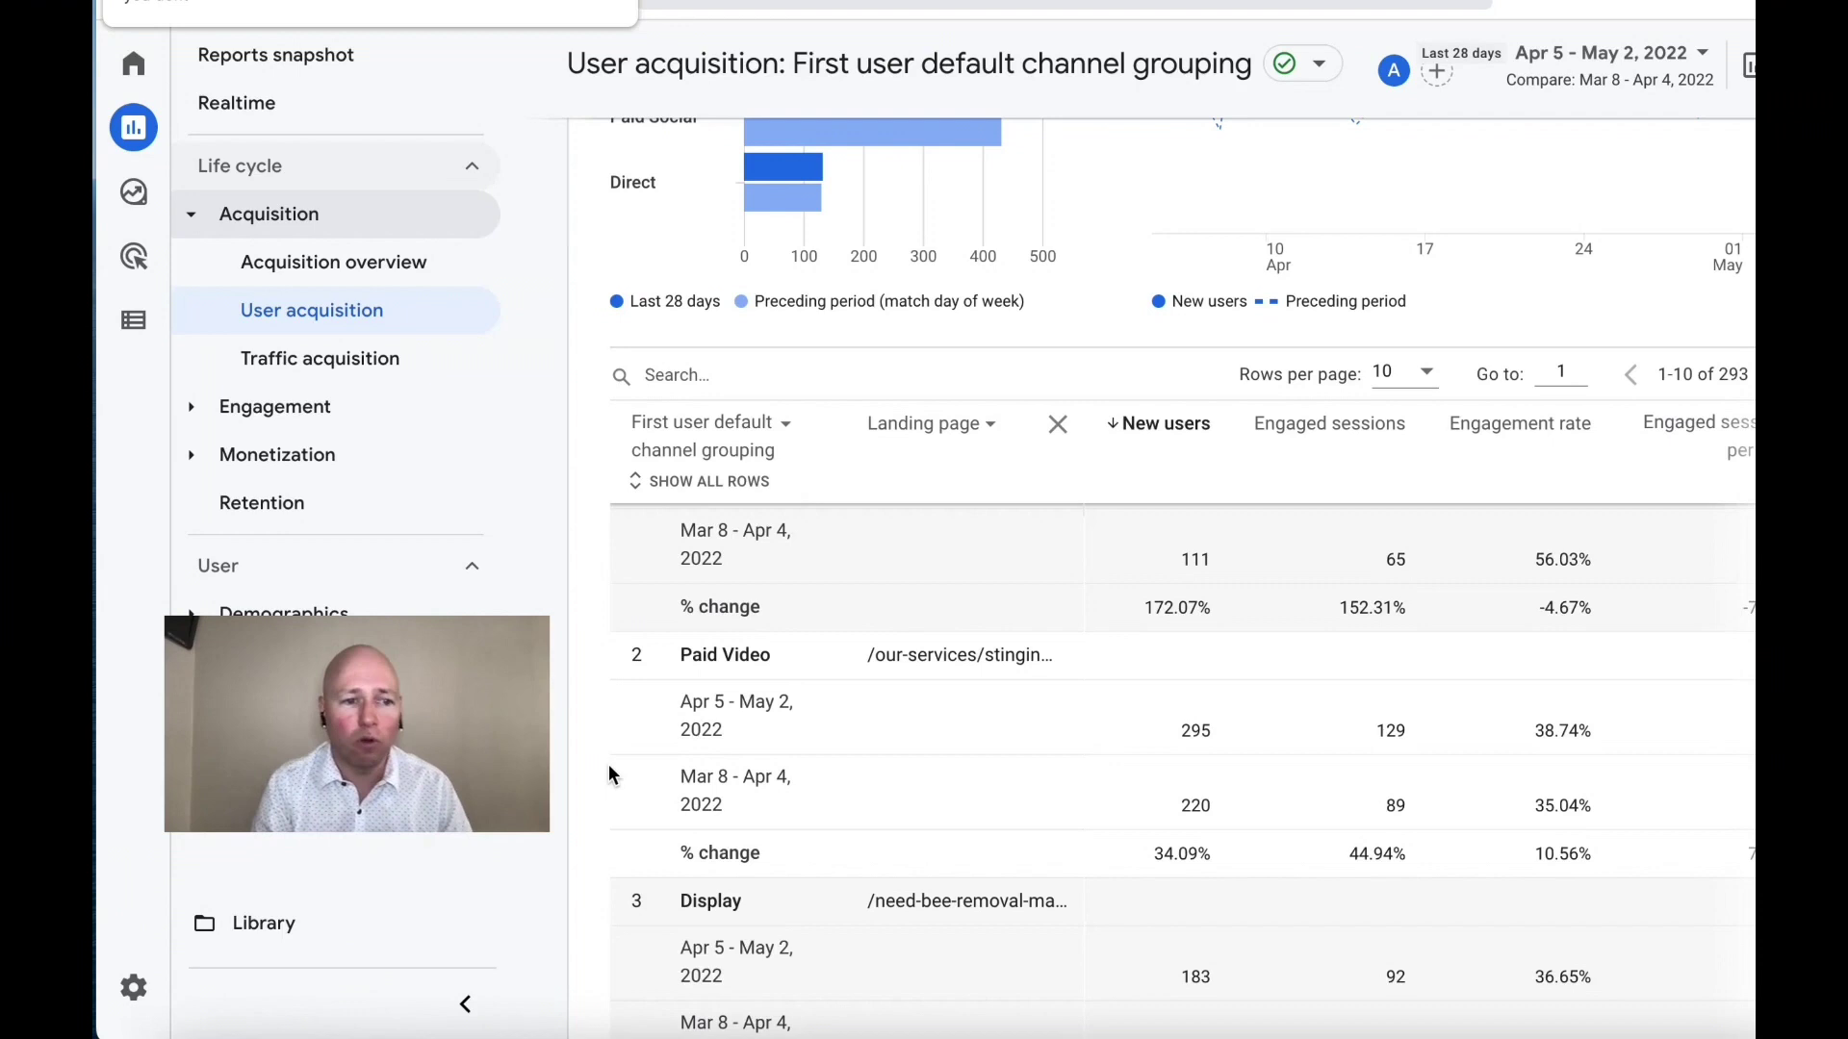
# Step: Open Engagement > Conversions and review the event-name table: 77 conversions versus 38, ClickToCall at 67
pyautogui.click(275, 416)
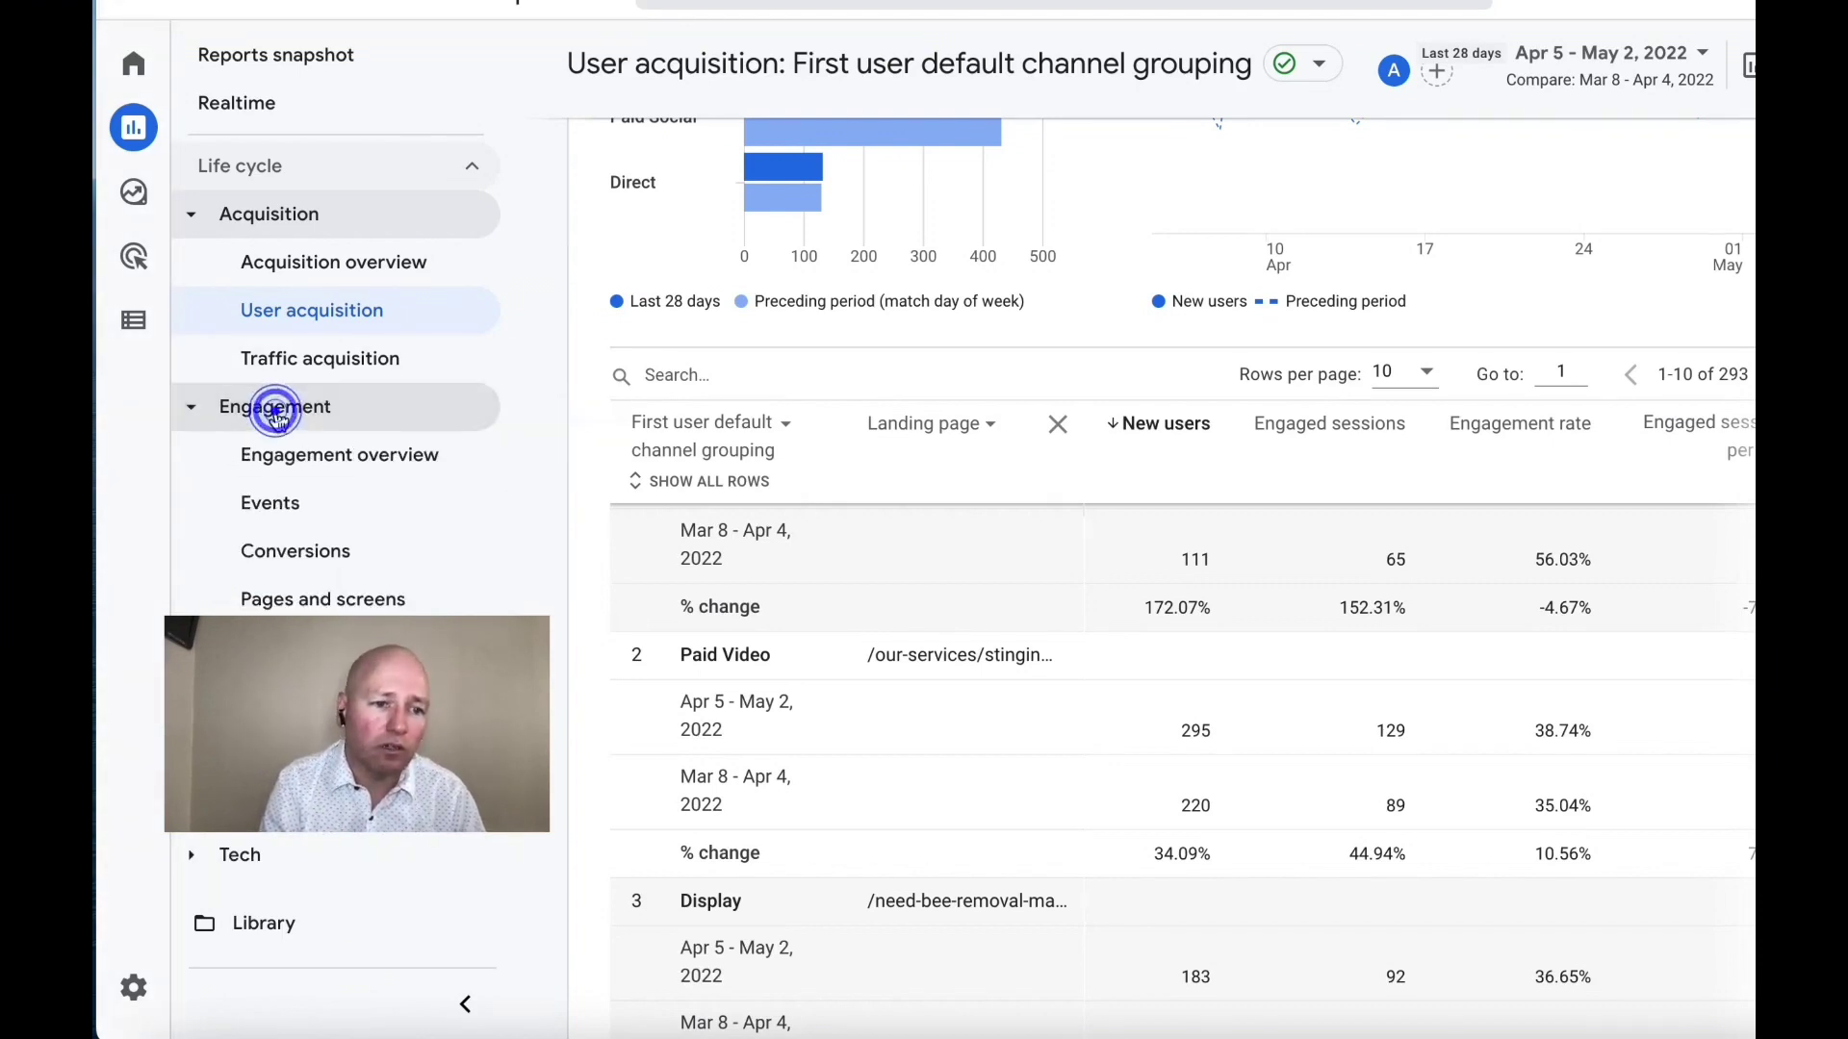
pyautogui.click(311, 563)
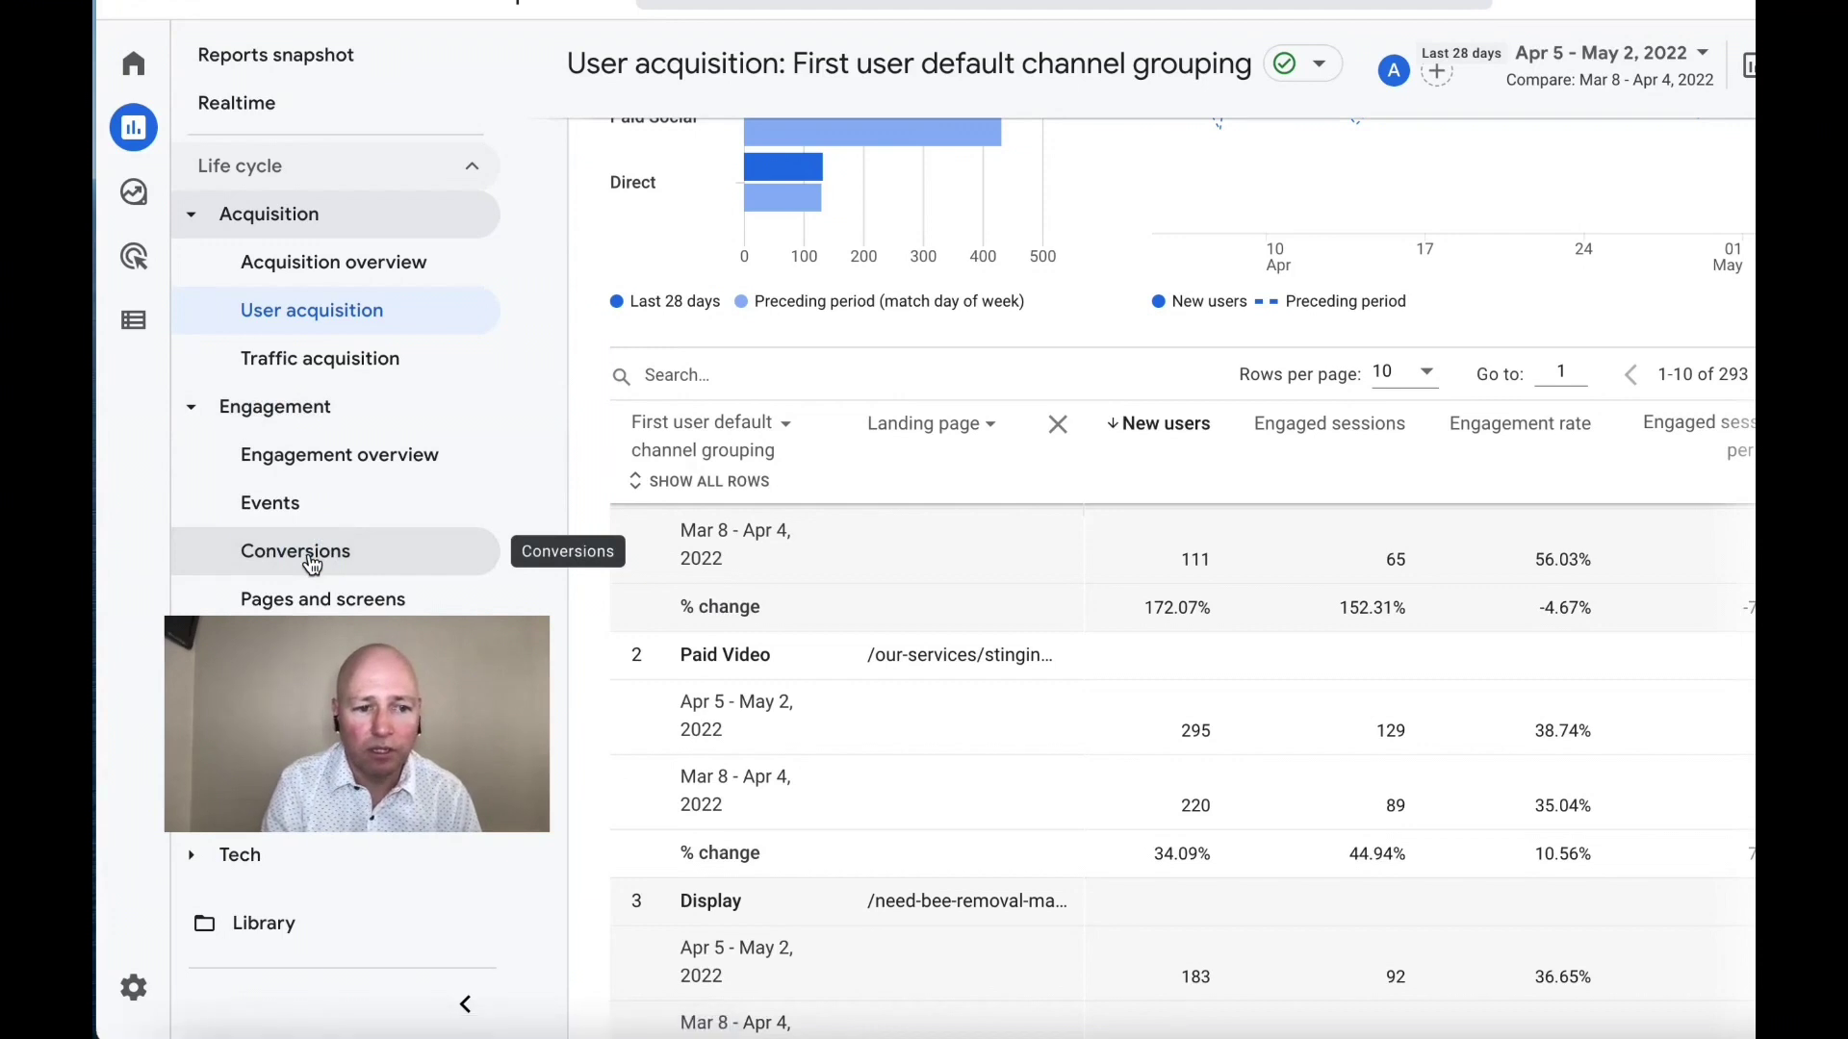
pyautogui.scroll(-5, 1128, 529)
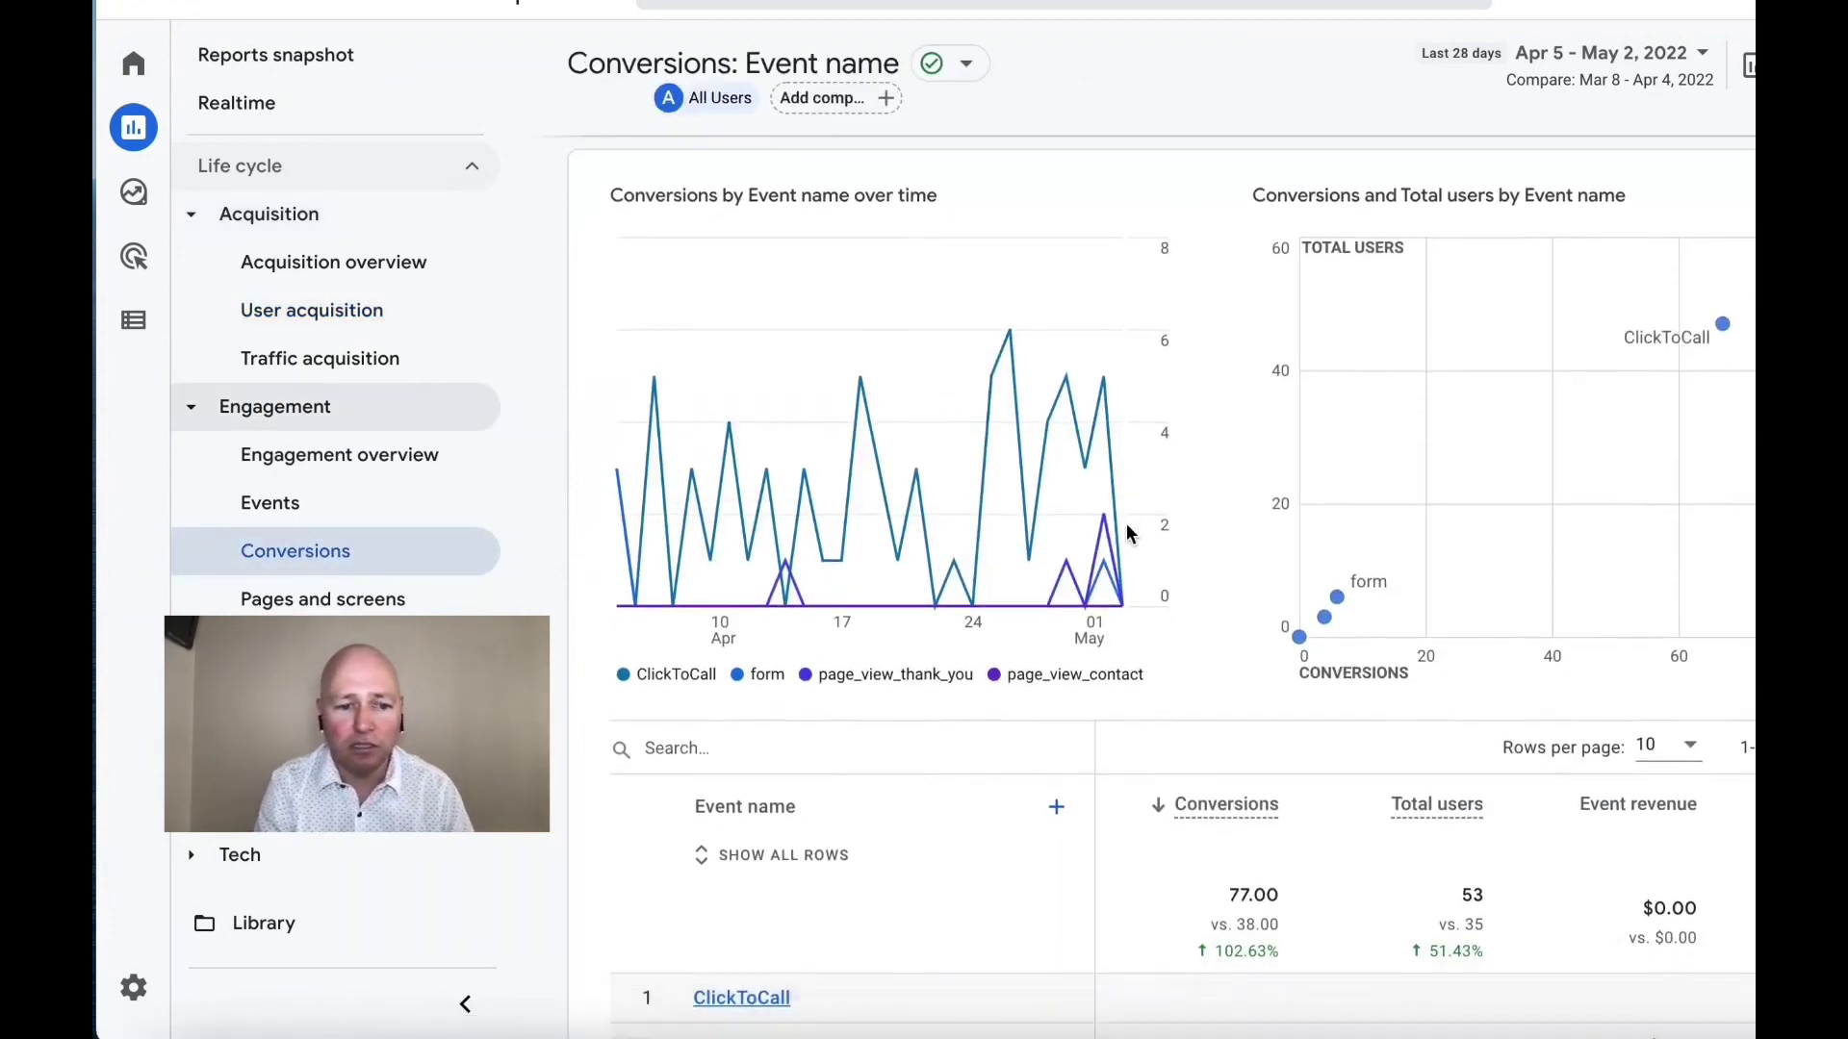
pyautogui.scroll(-3, 1126, 522)
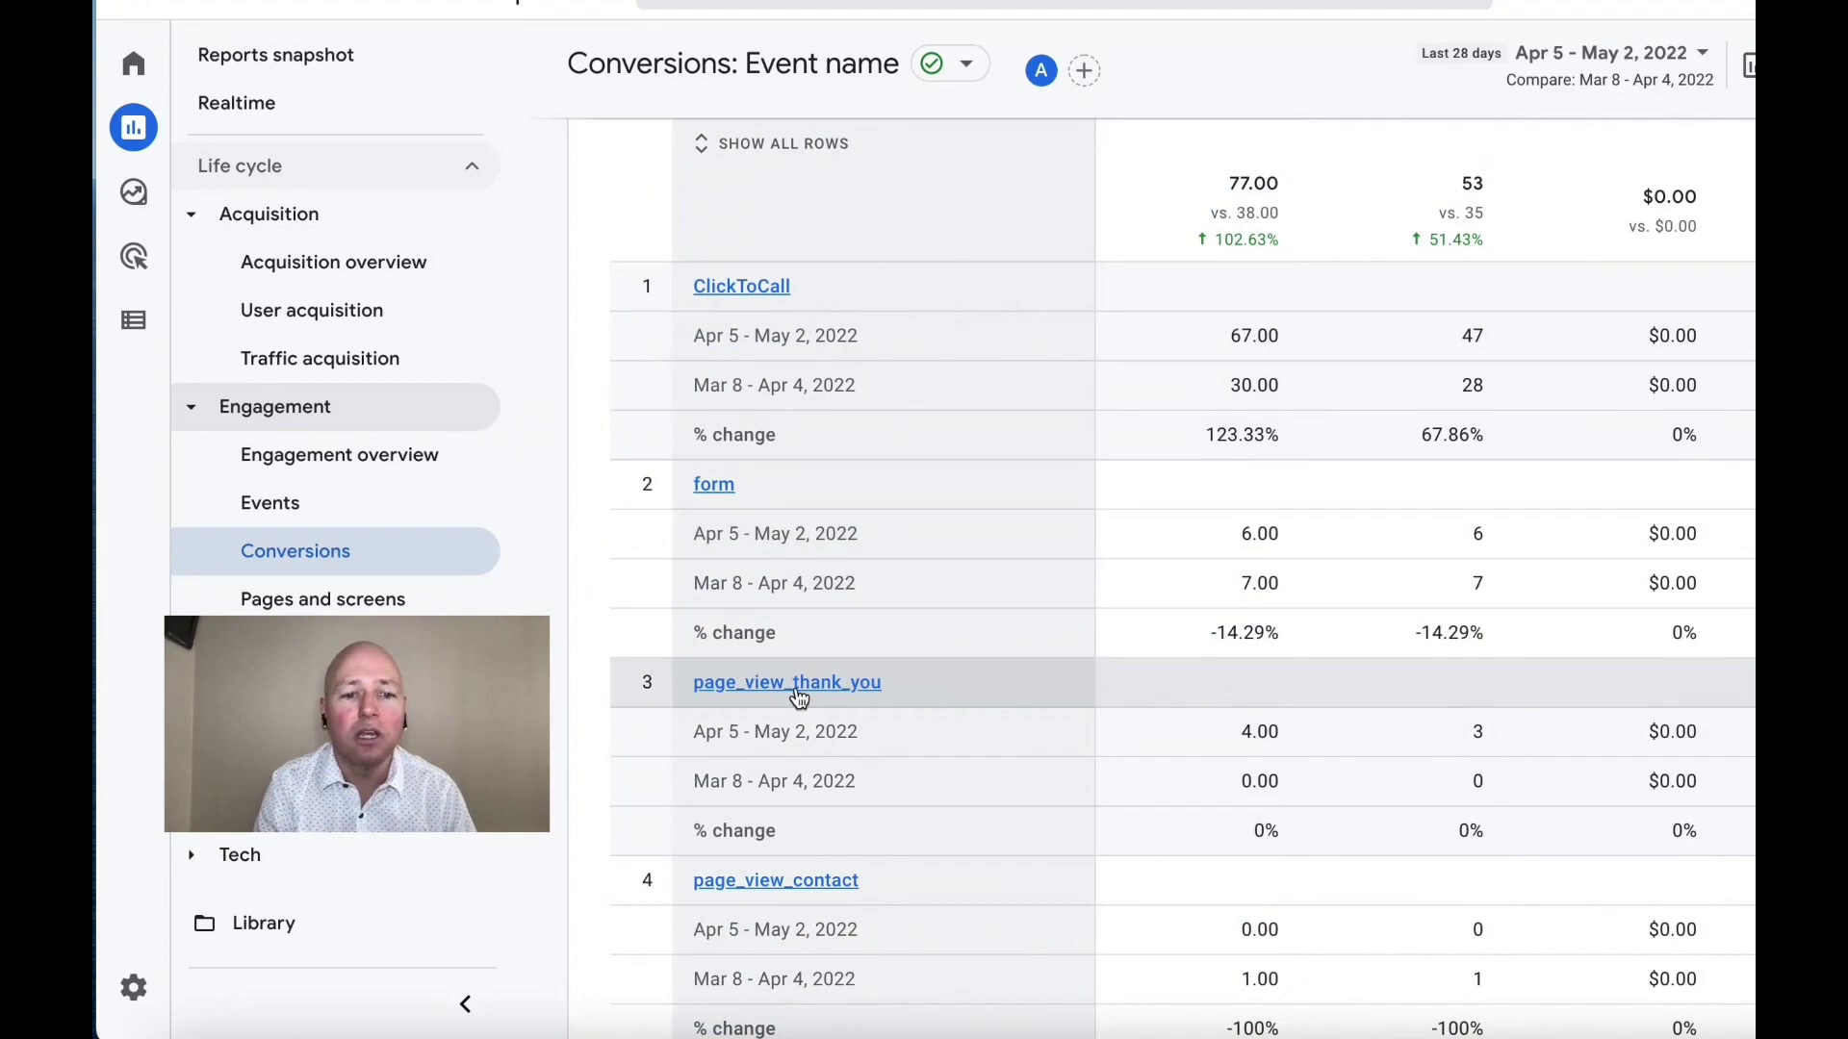
pyautogui.scroll(-1, 1092, 737)
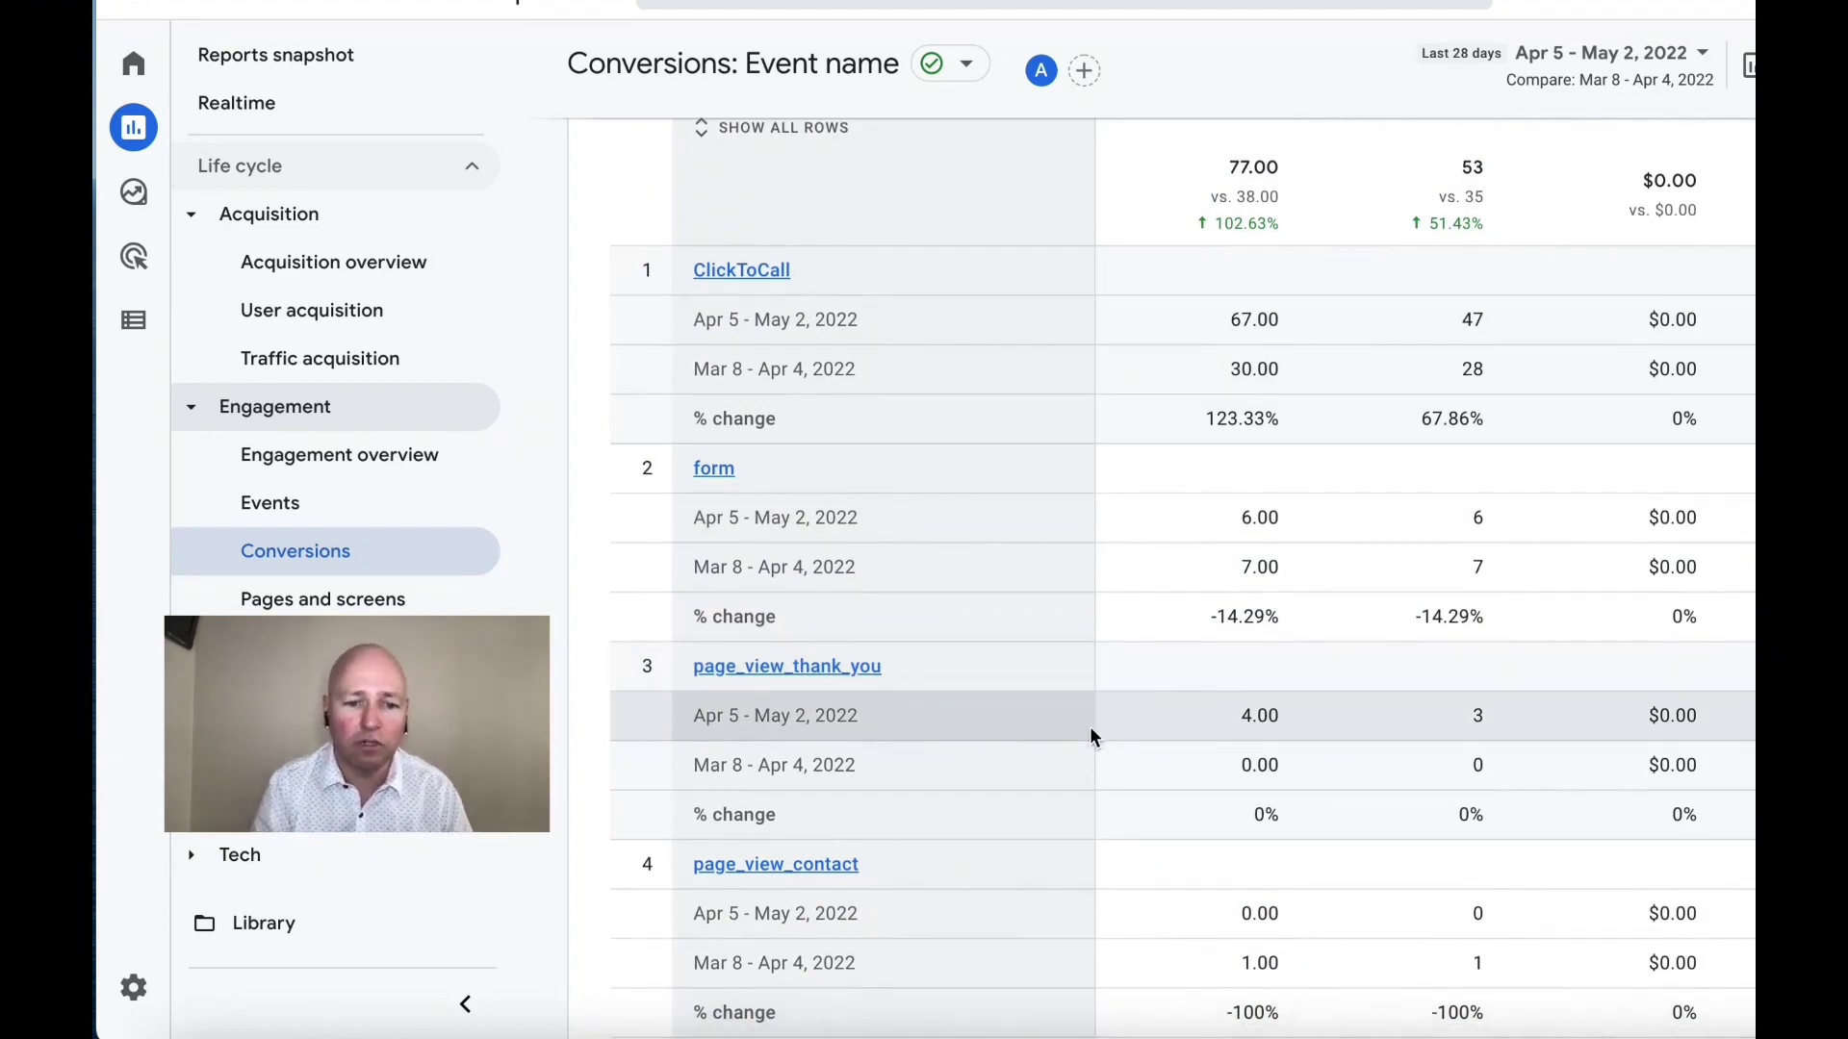
pyautogui.scroll(2, 1001, 804)
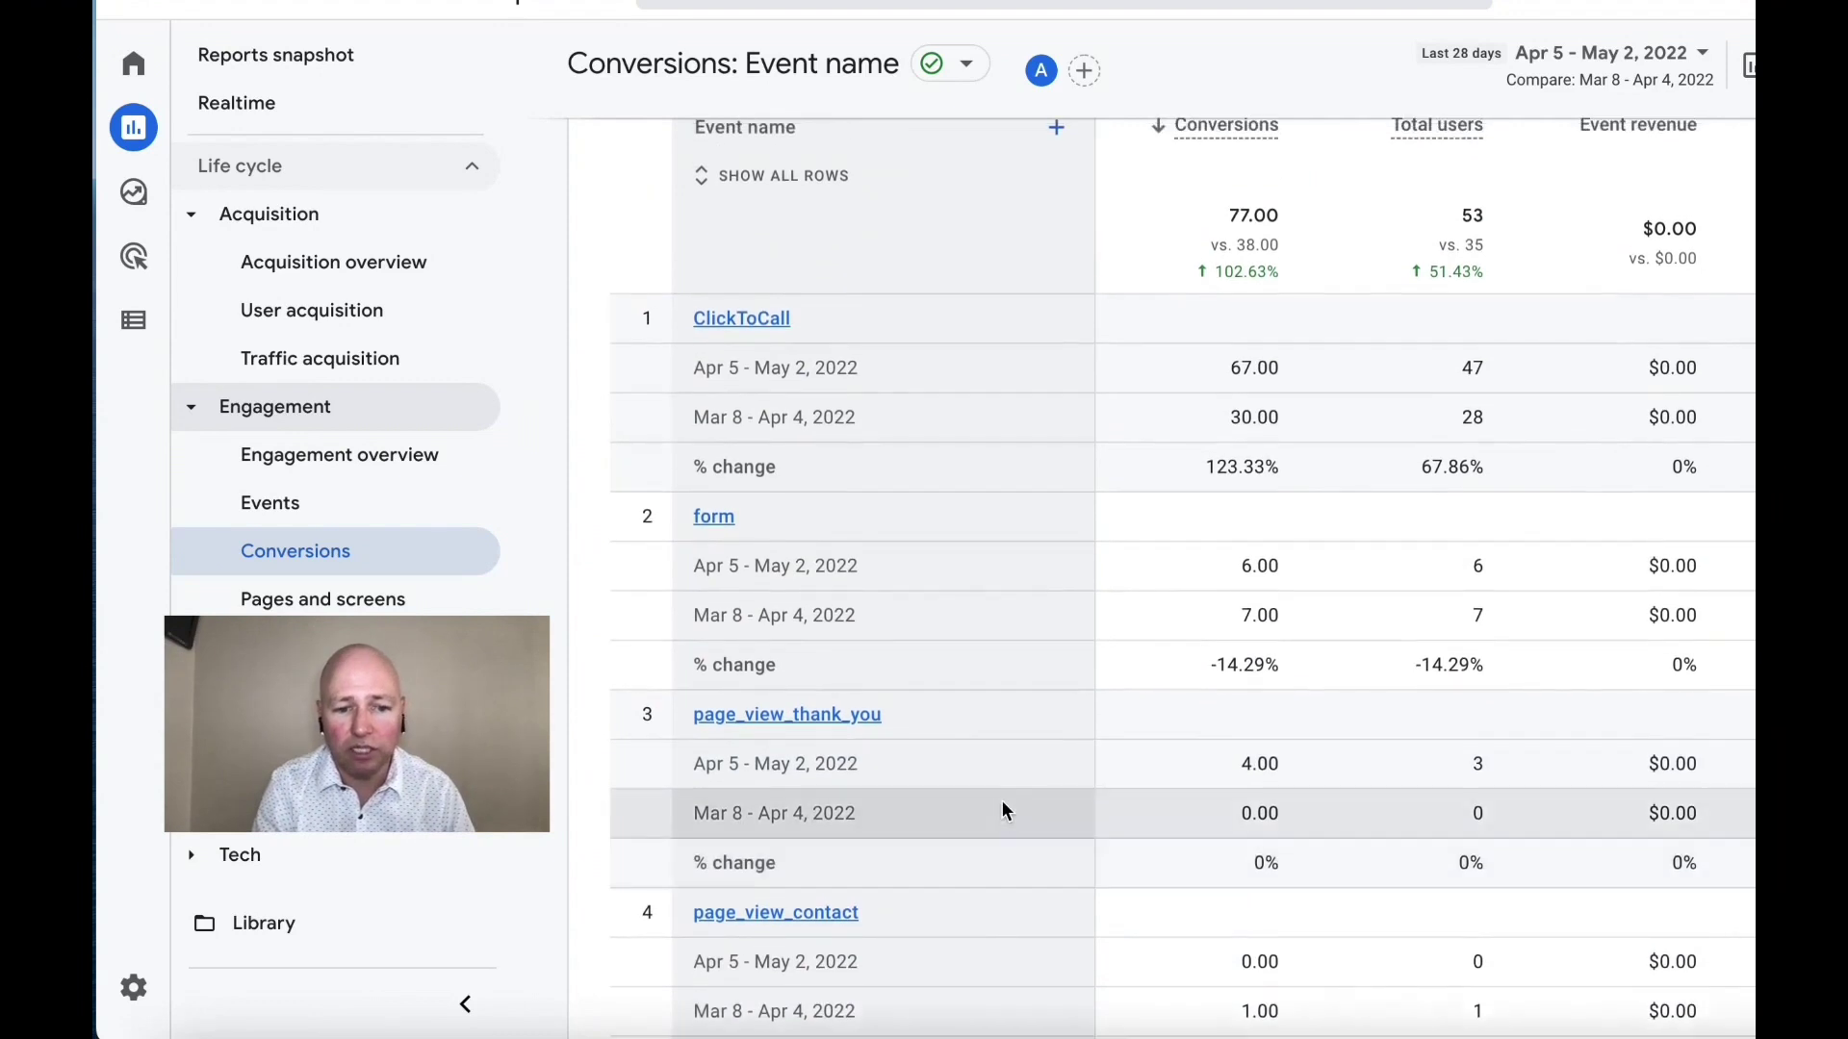
pyautogui.scroll(5, 1001, 803)
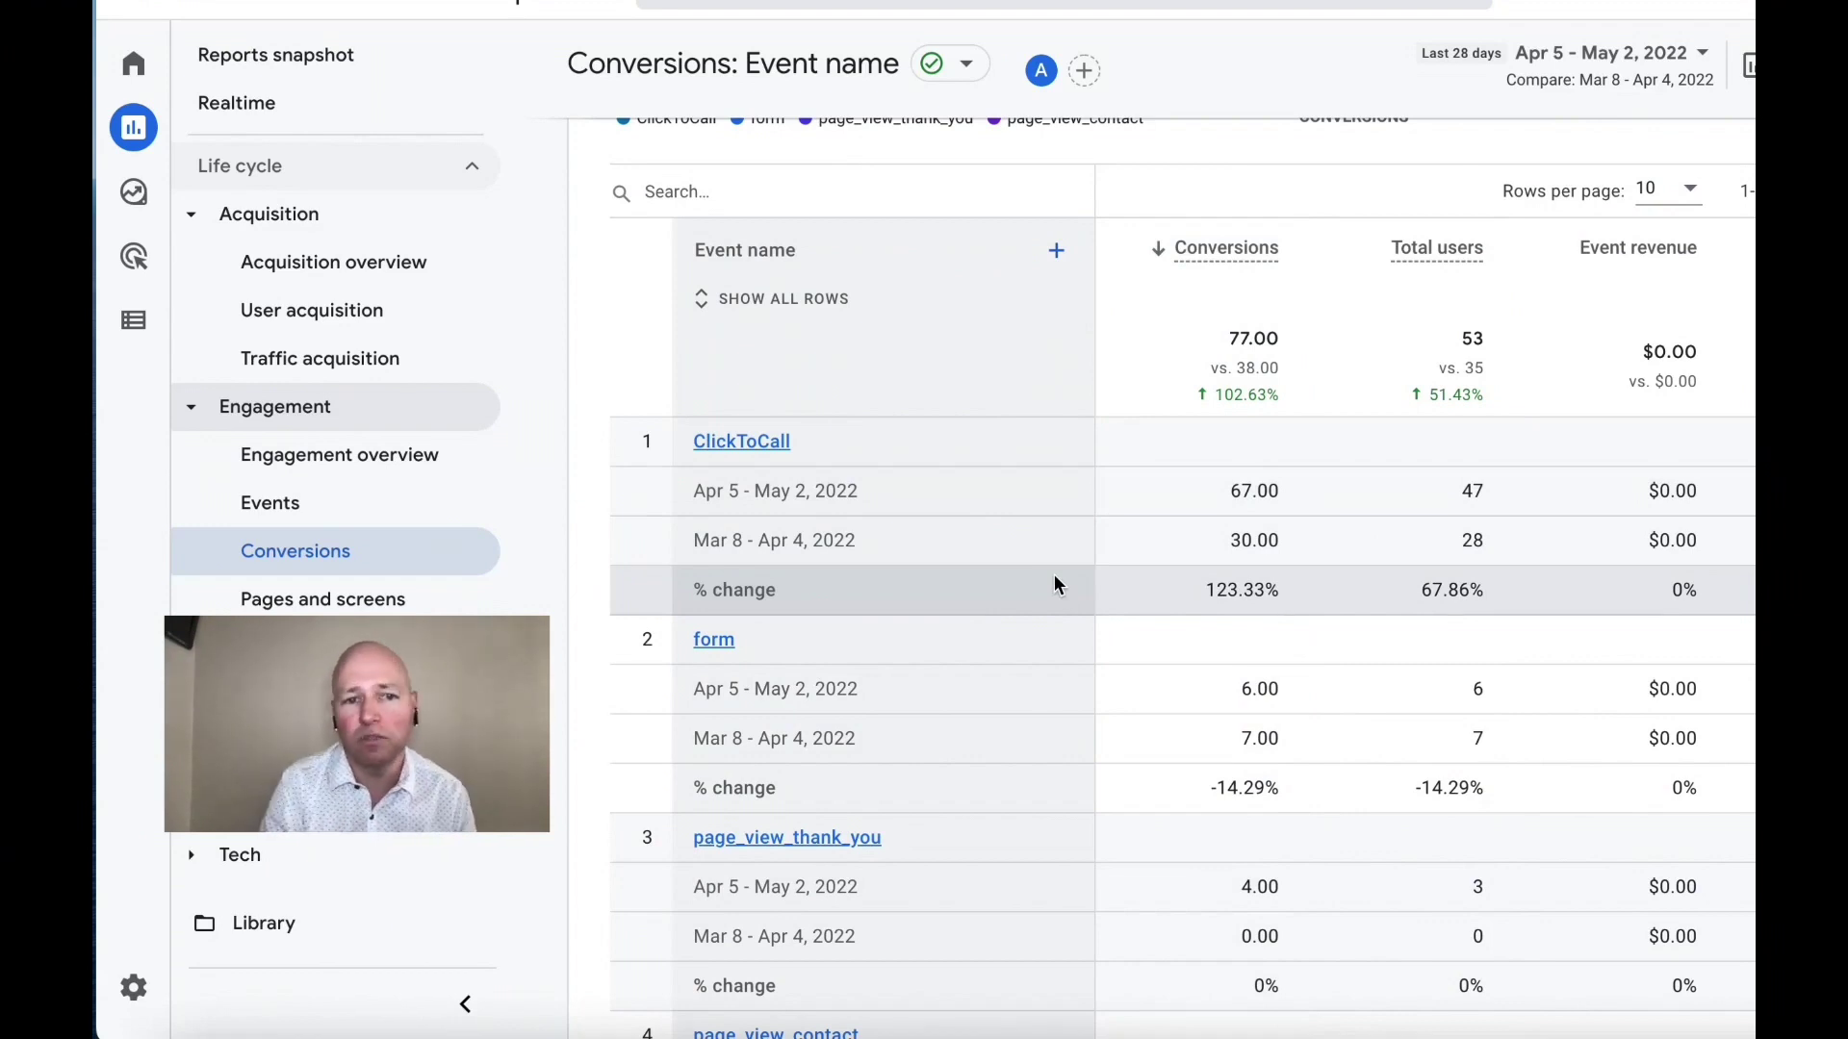
# Step: Add Session source / medium as a secondary dimension beside Event name, topped by ClickToCall via google / cpc at 46
pyautogui.click(1053, 253)
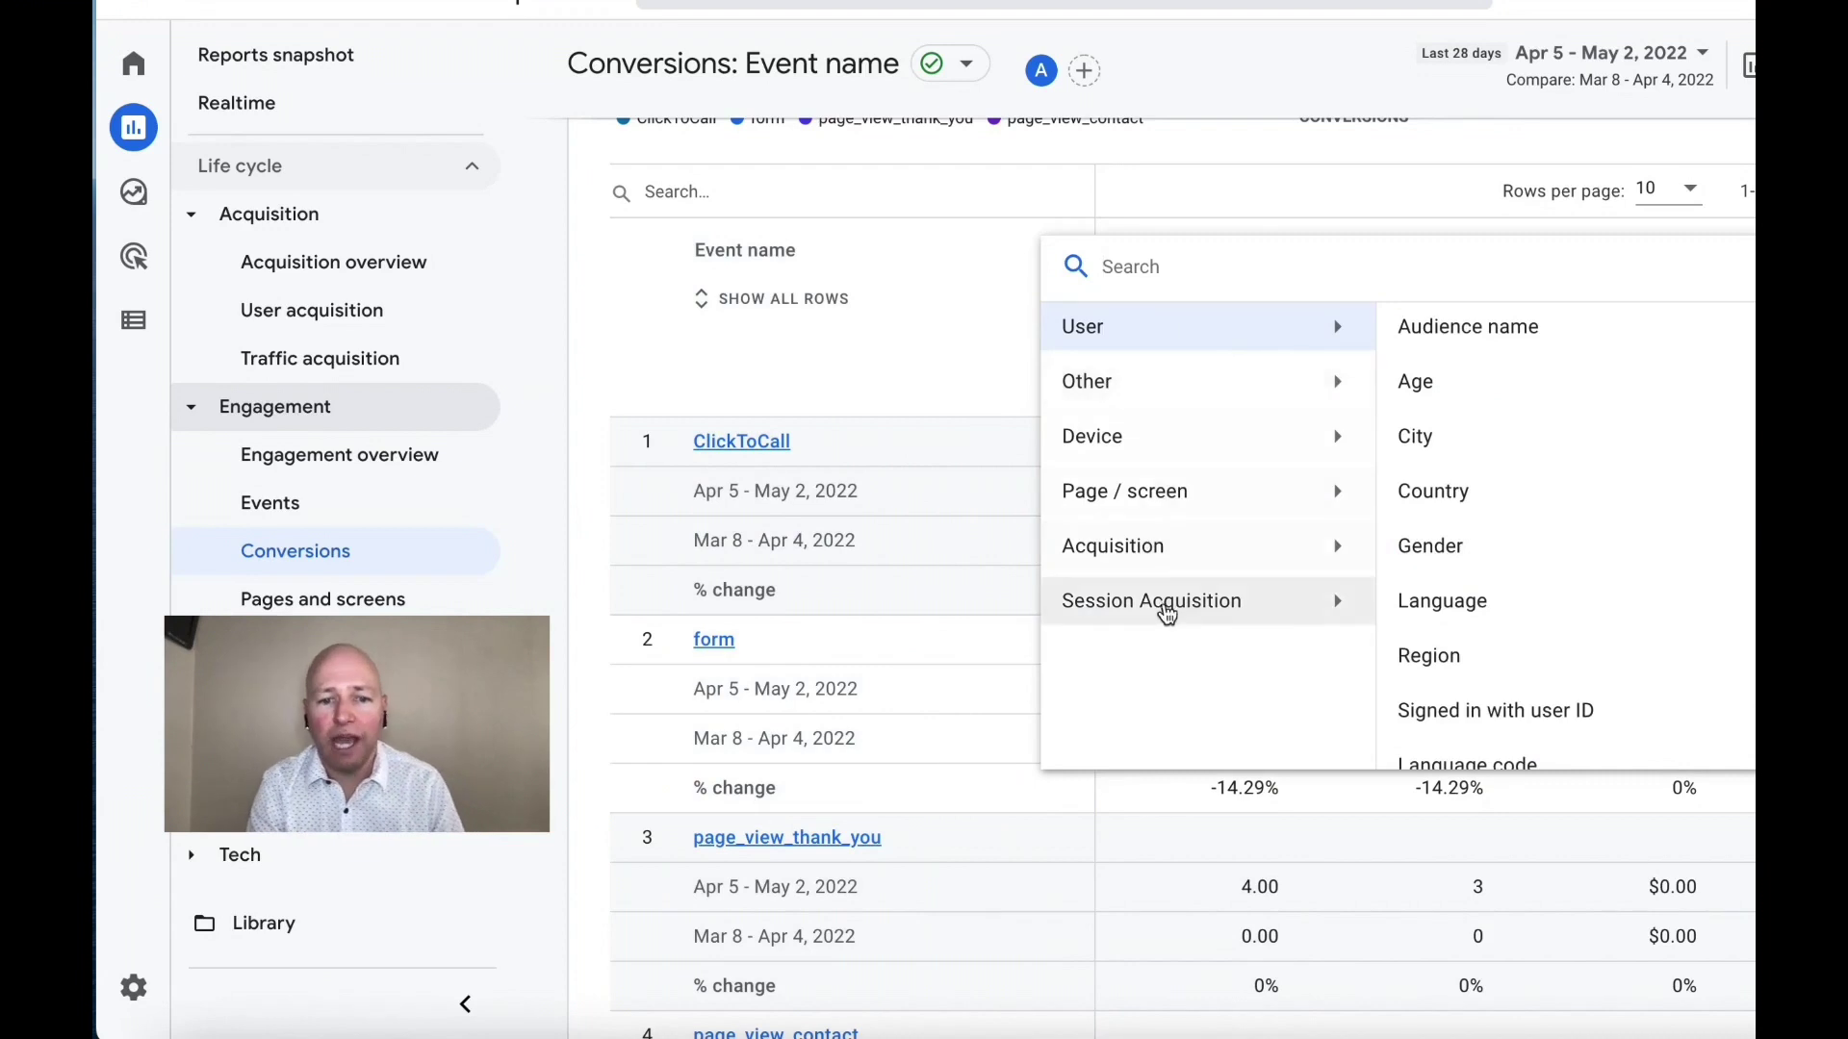
pyautogui.click(1166, 616)
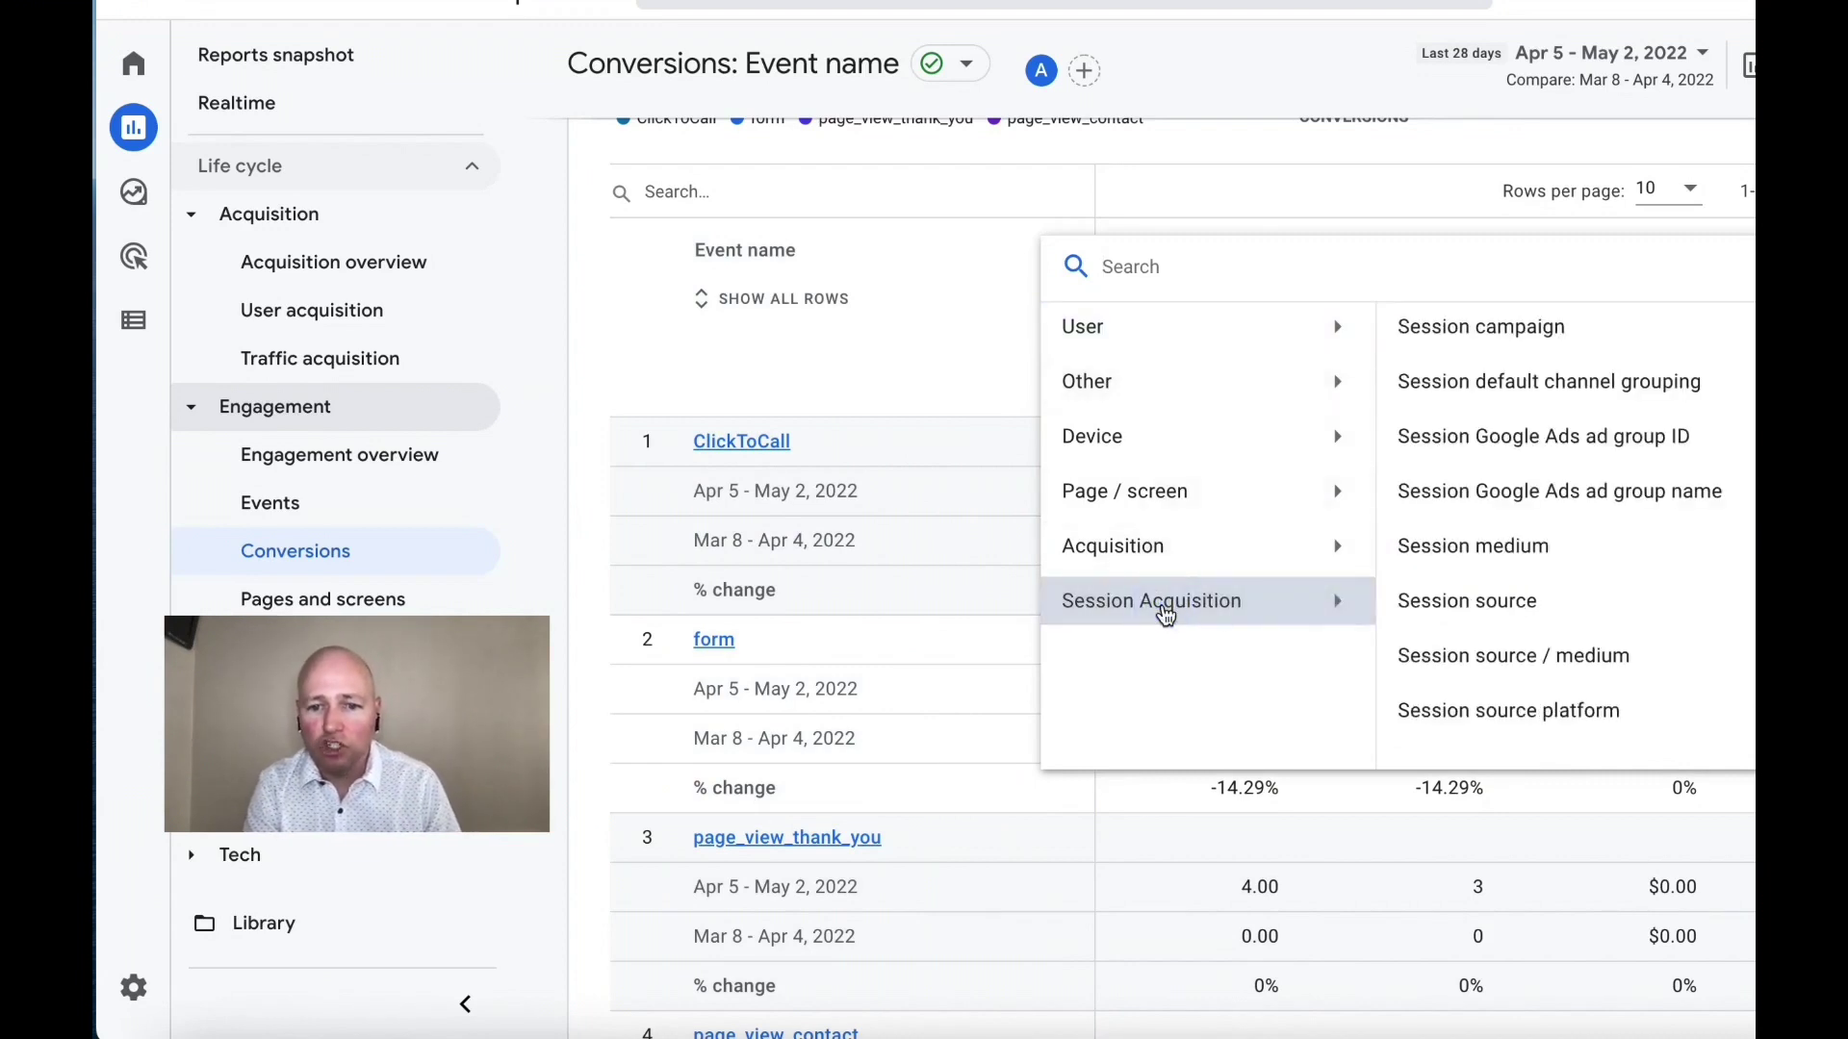
pyautogui.click(1472, 658)
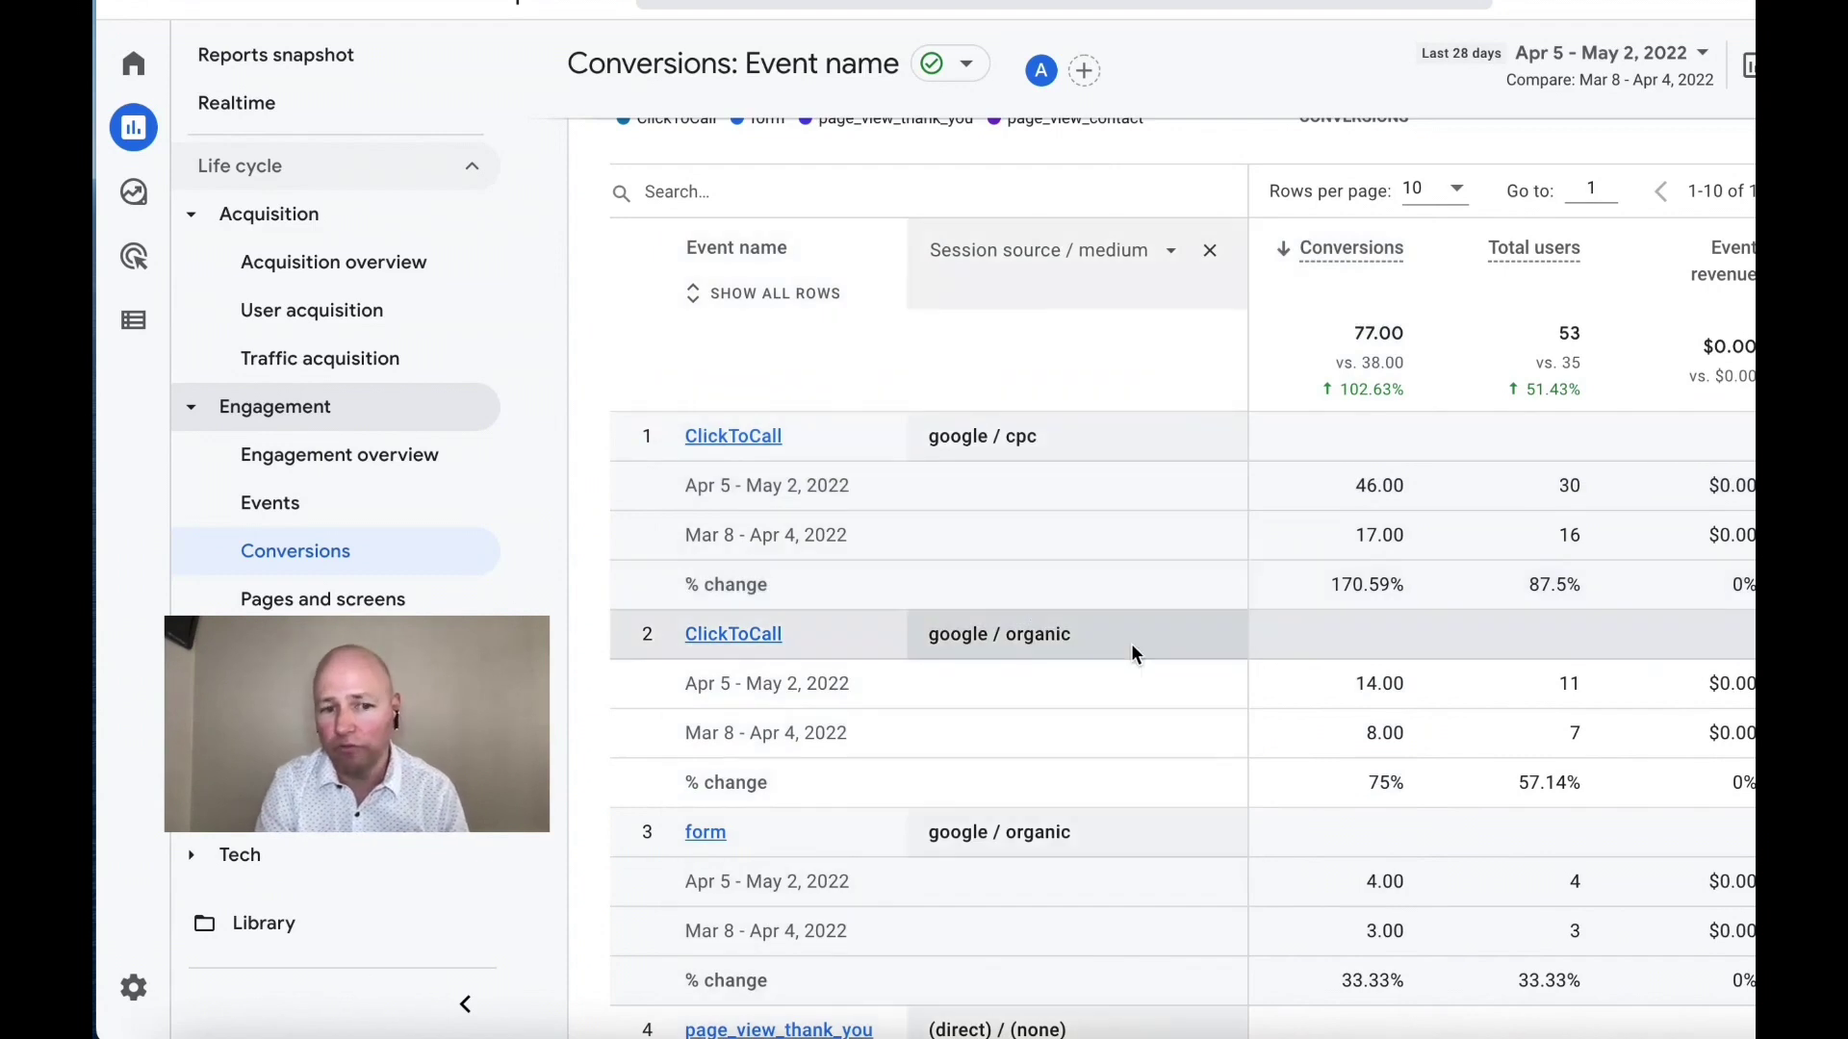
pyautogui.scroll(-2, 1130, 643)
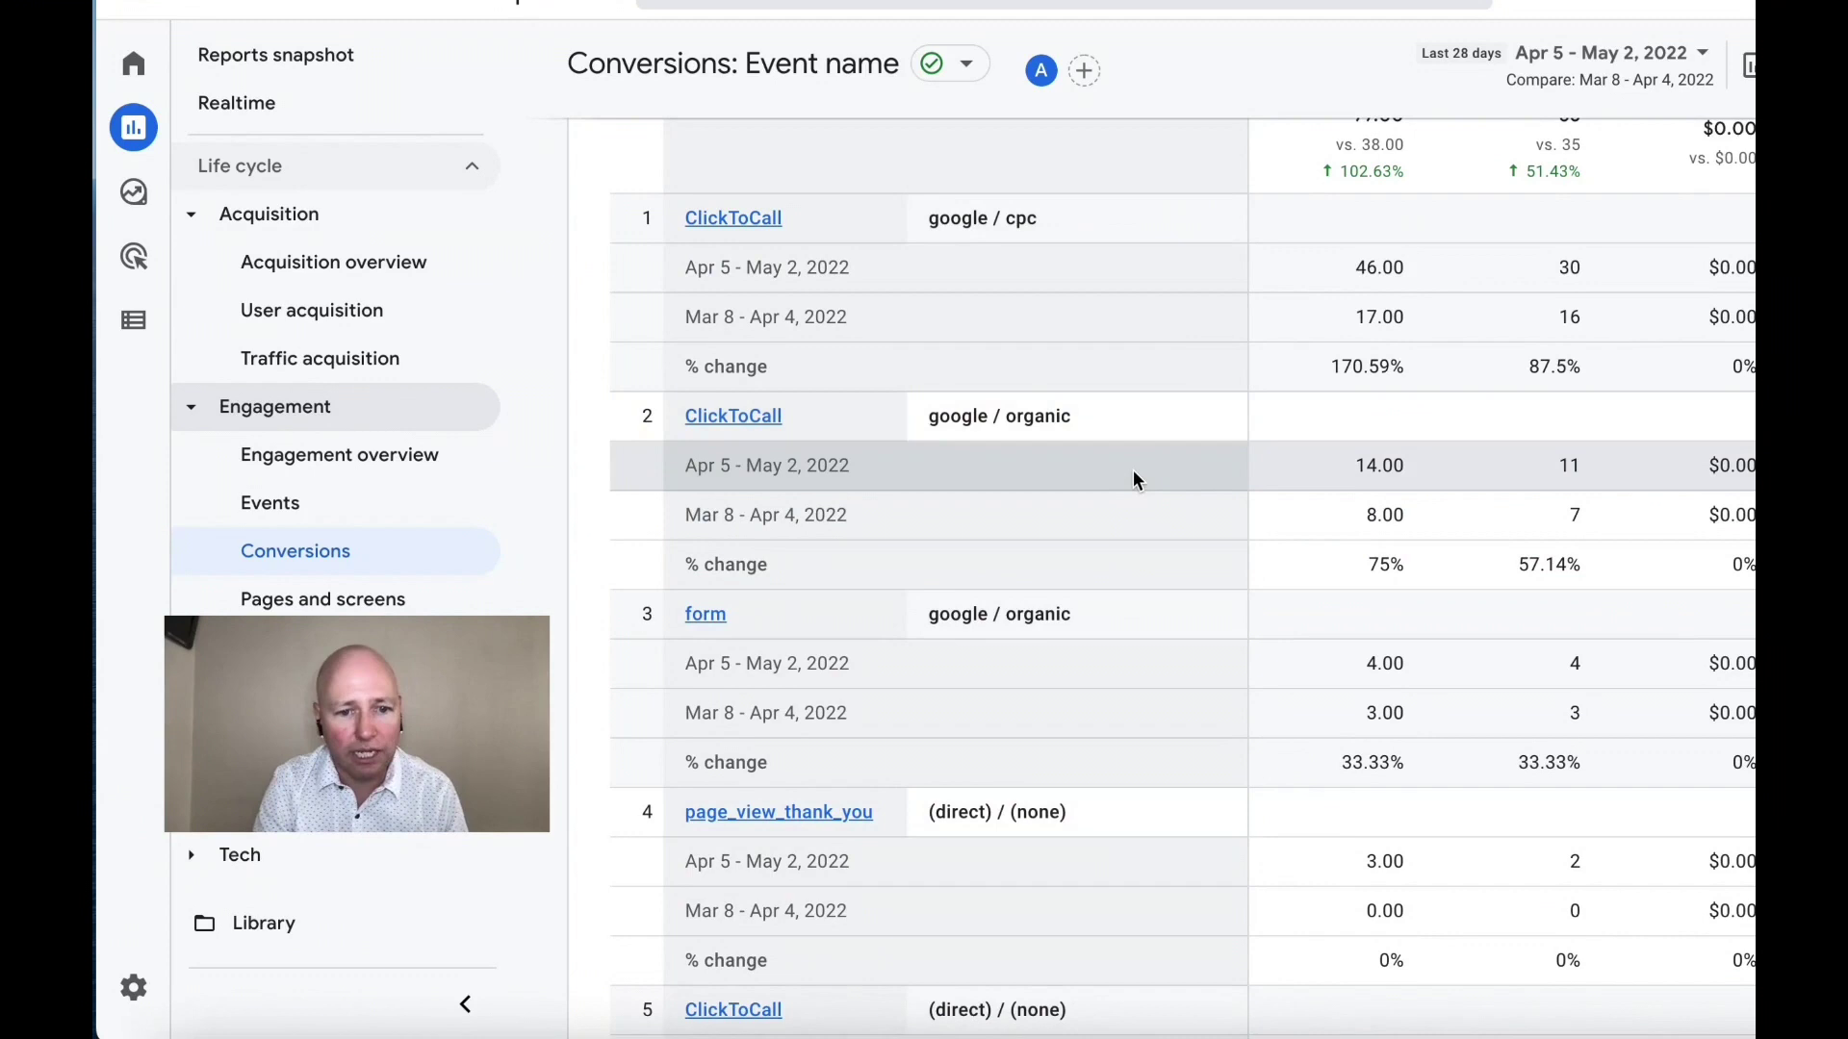
pyautogui.scroll(-2, 1134, 478)
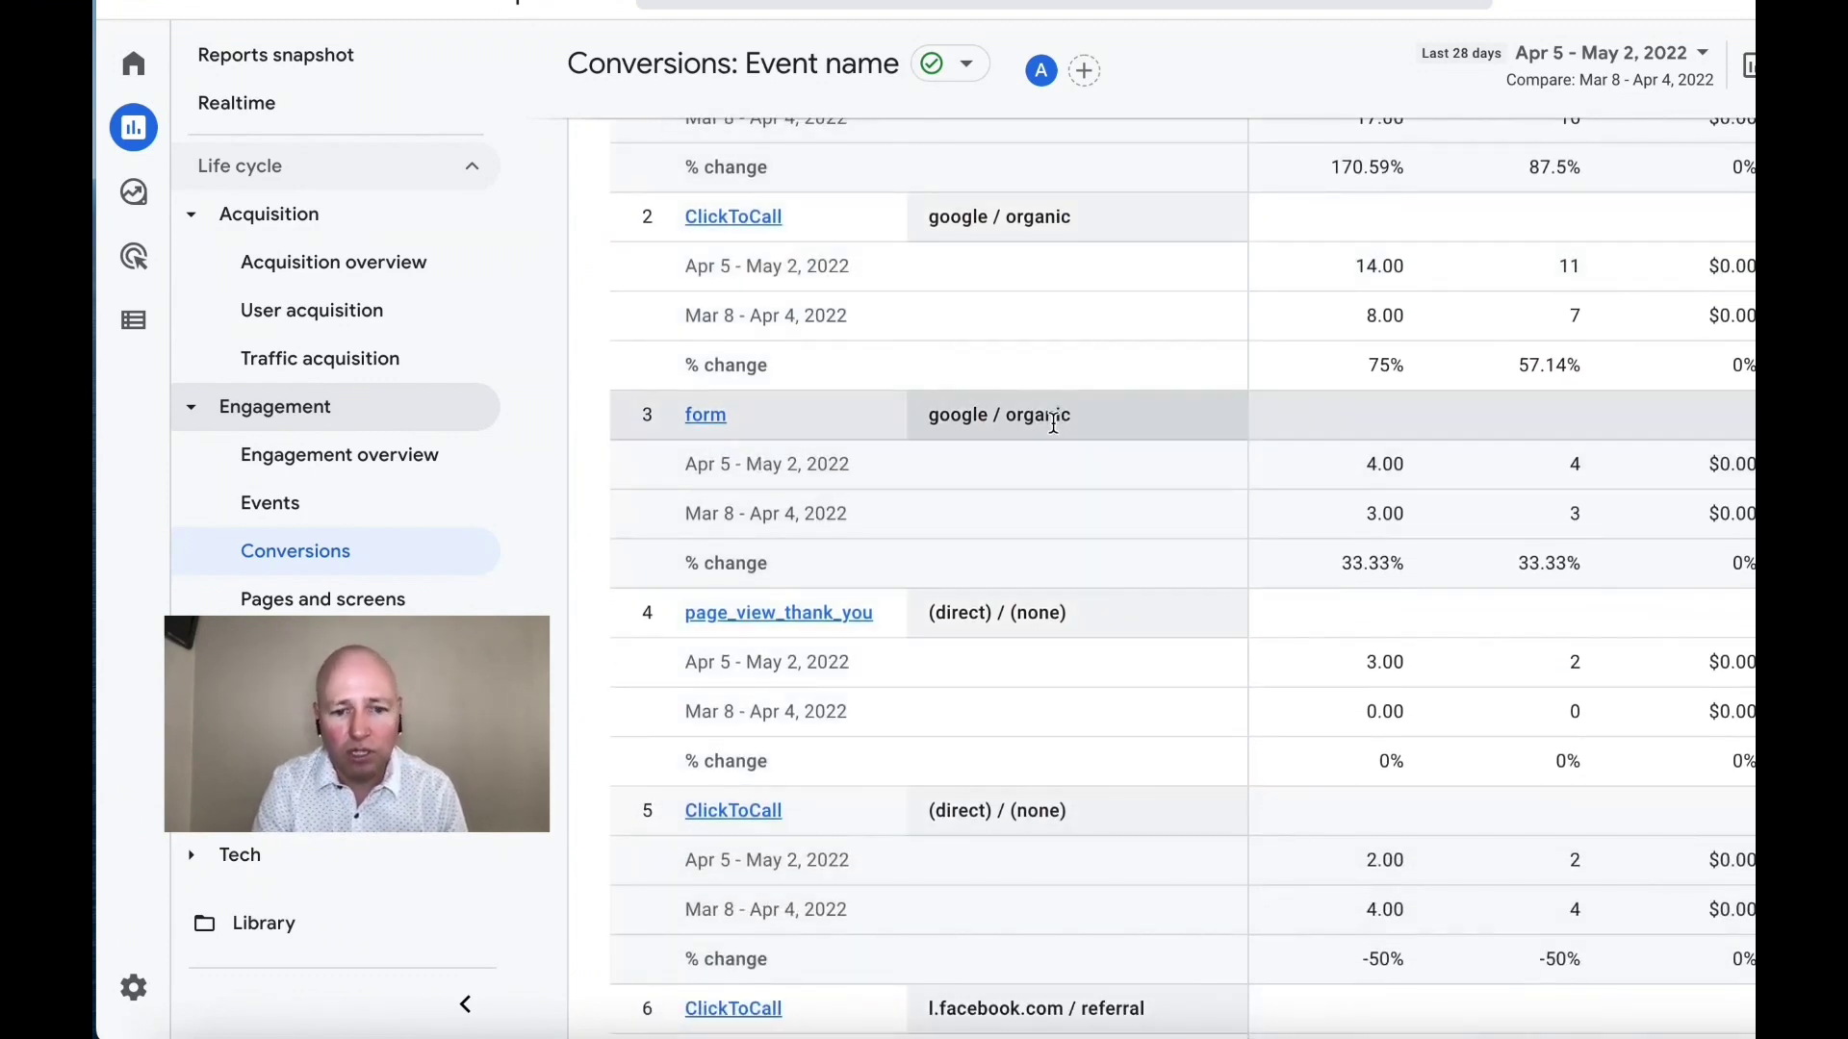
pyautogui.scroll(-1, 1053, 424)
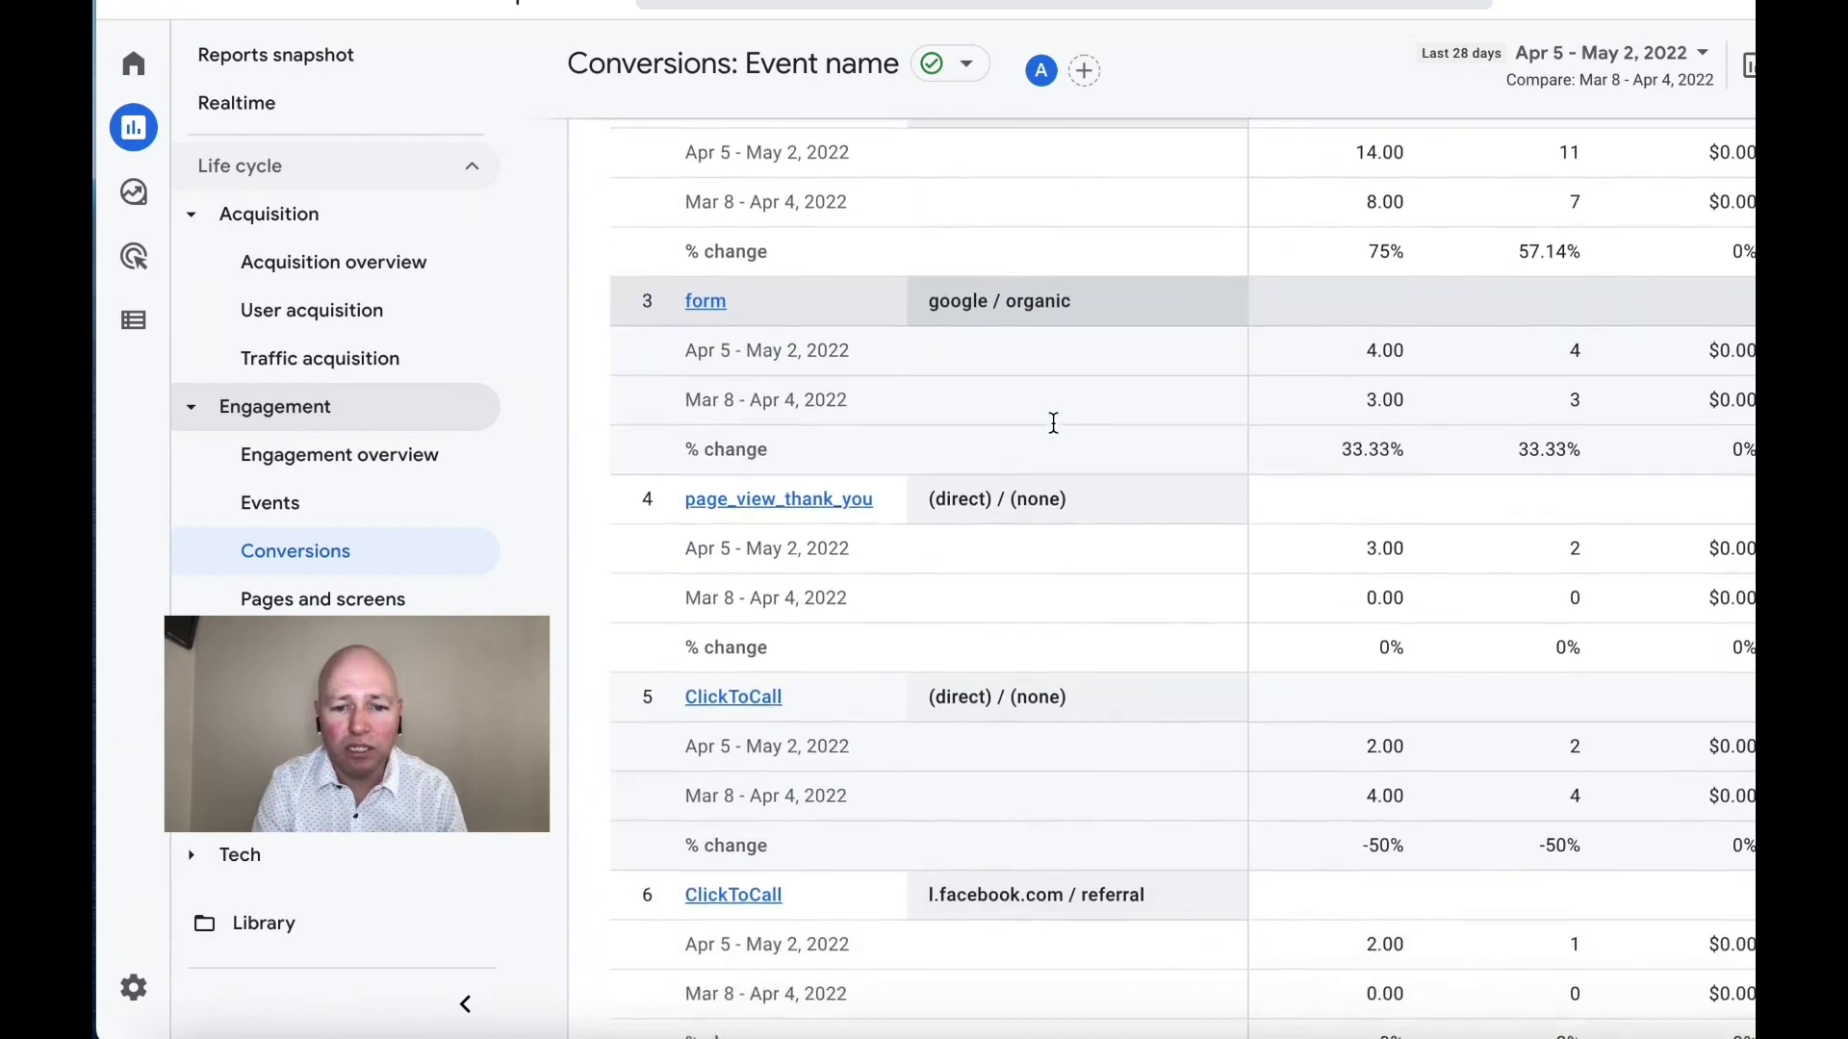
pyautogui.scroll(6, 1053, 422)
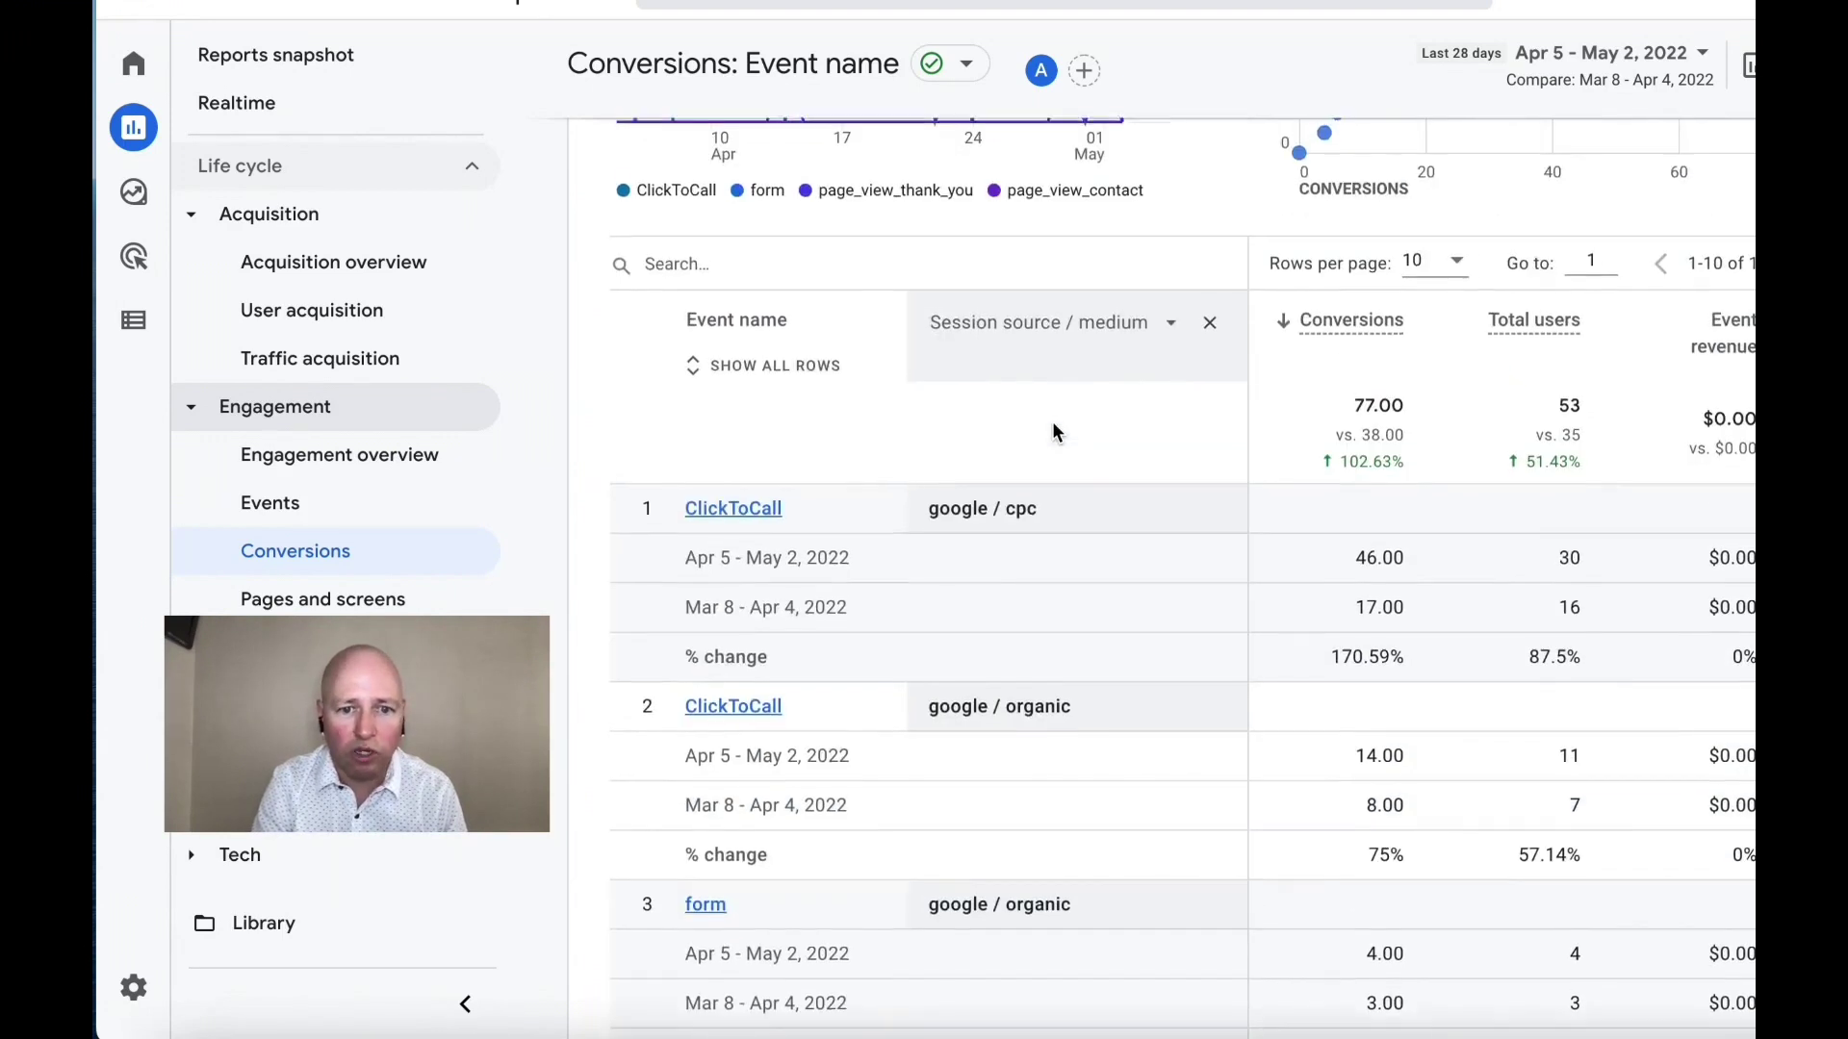
pyautogui.scroll(-3, 1055, 431)
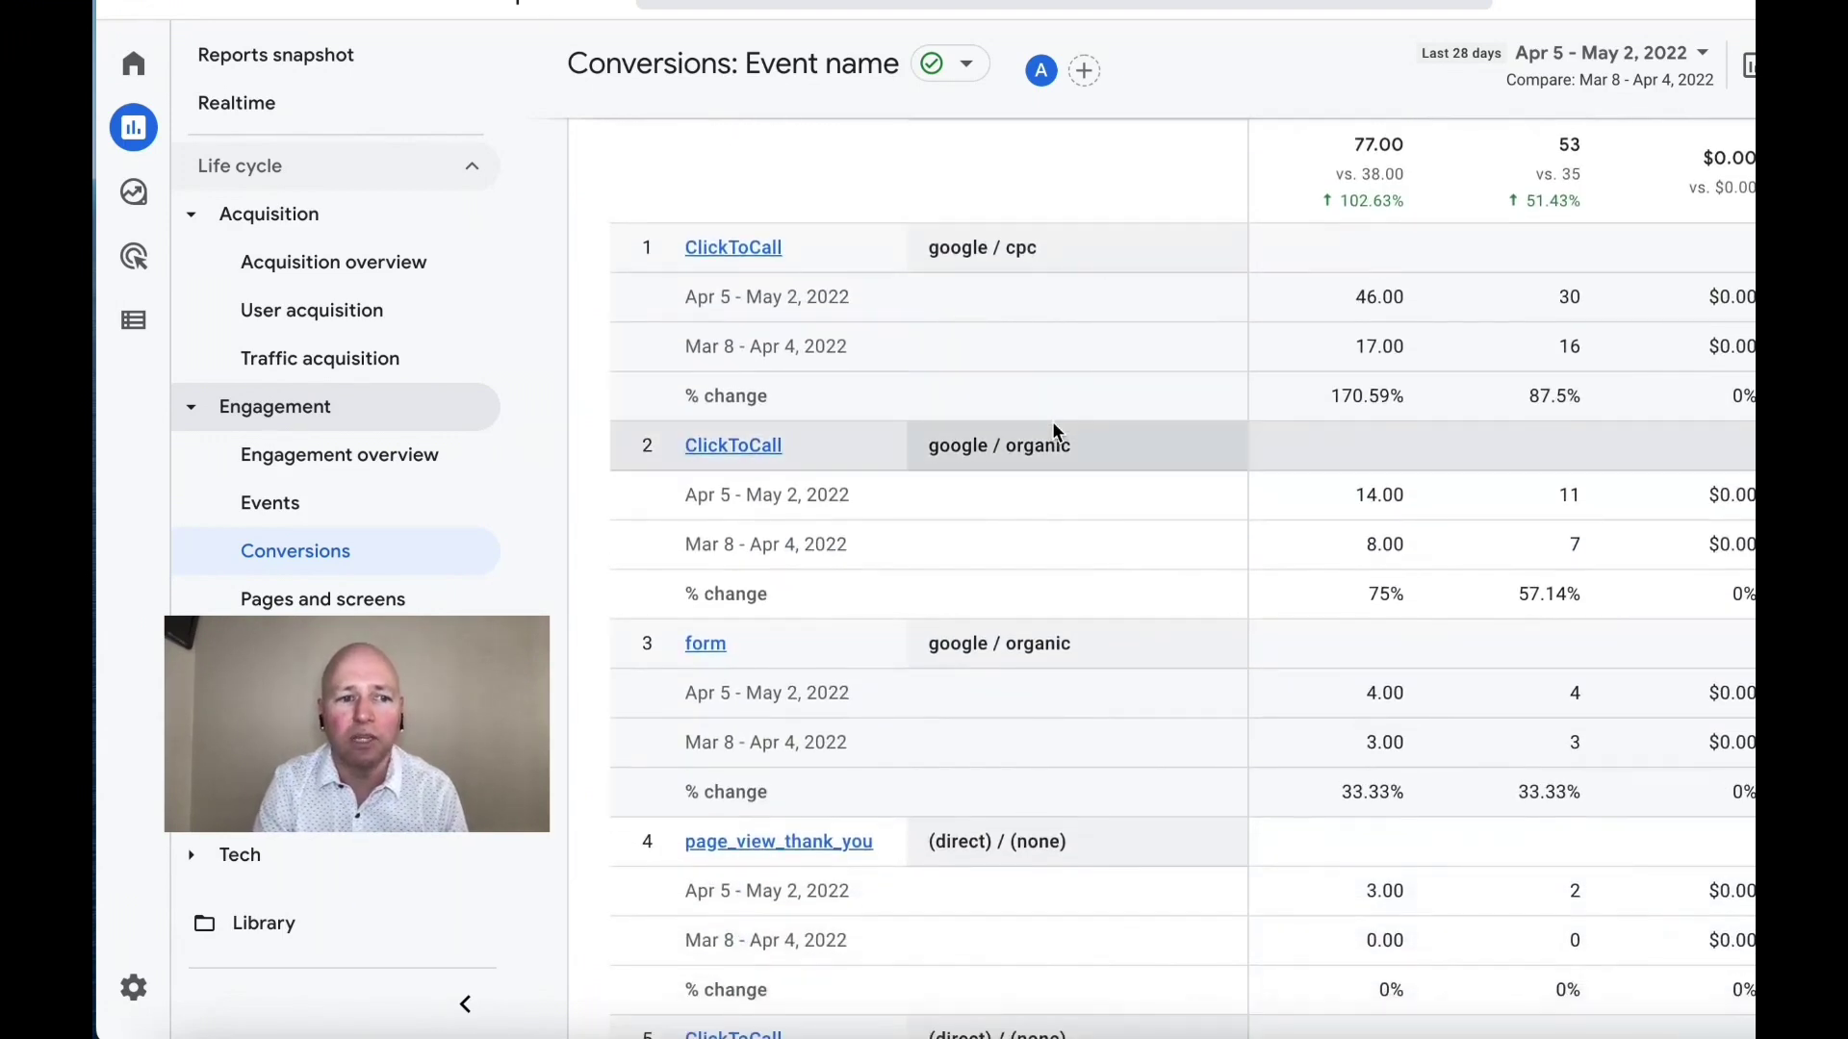
# Step: Reload Engagement > Conversions by event name only, showing ClickToCall at 67 versus 30
pyautogui.click(135, 151)
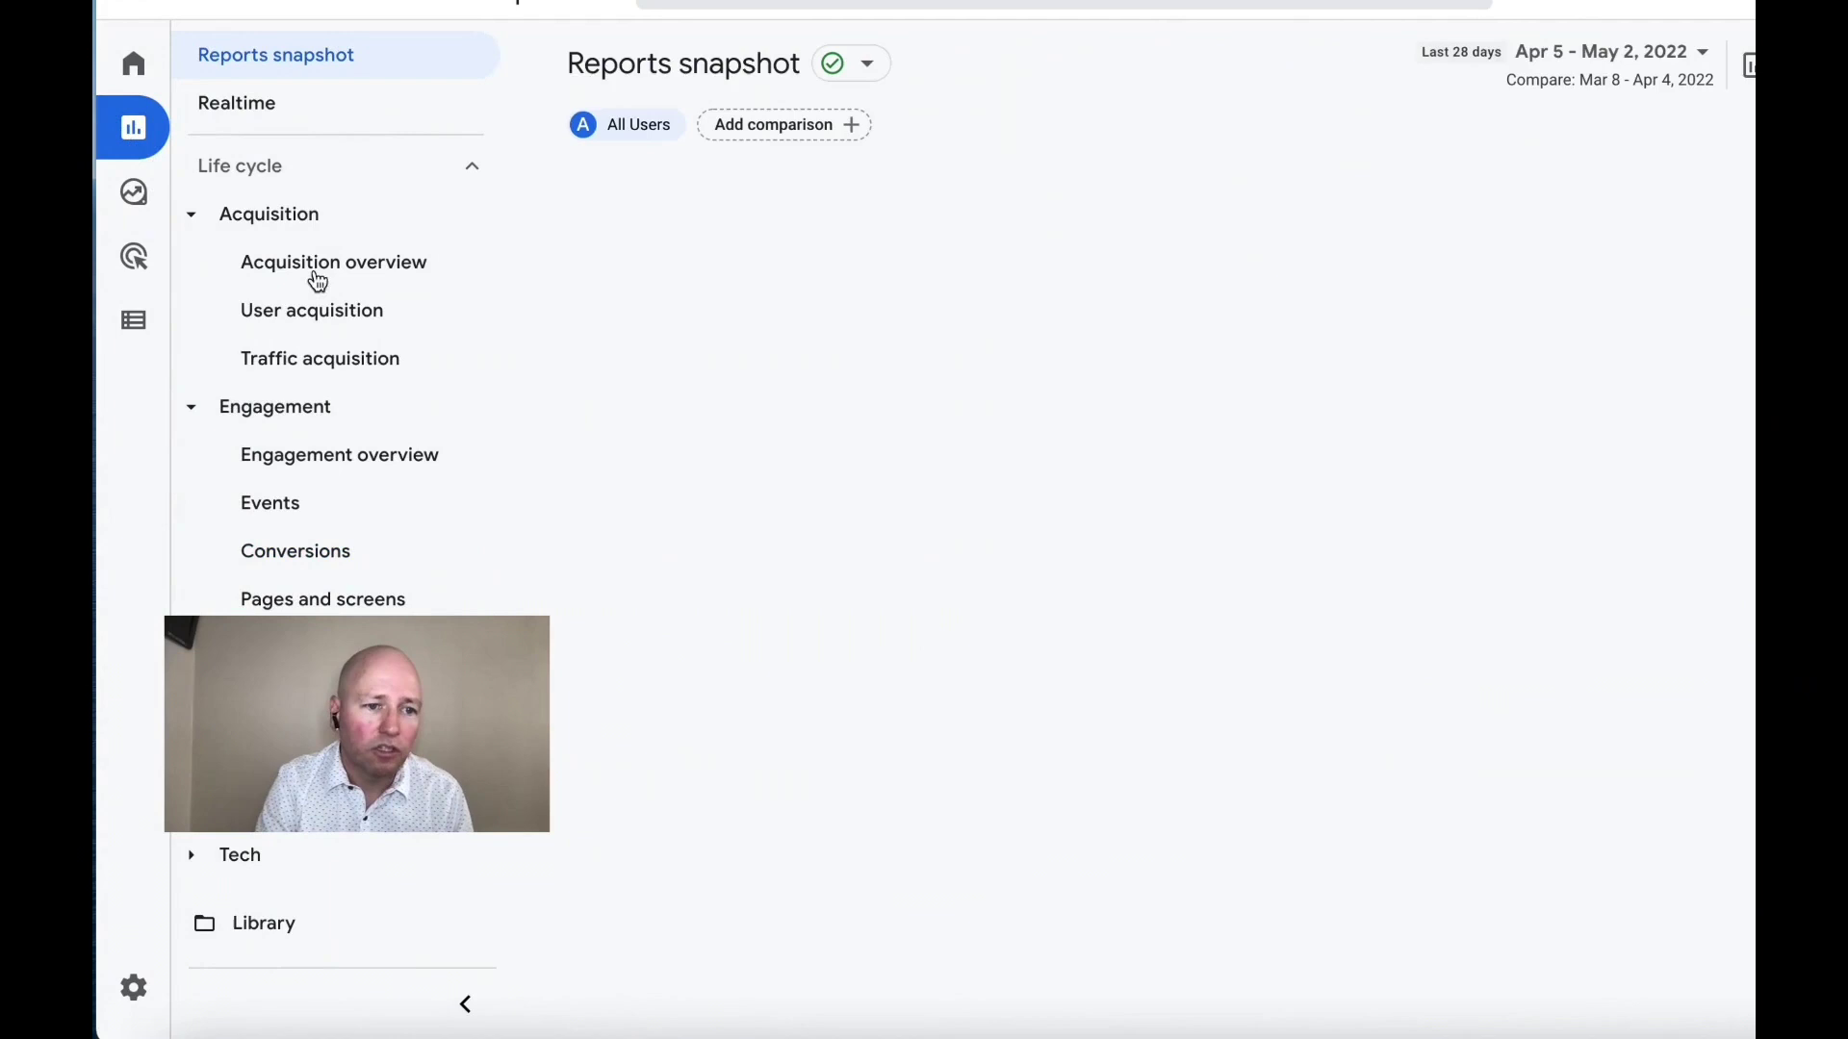
pyautogui.click(303, 315)
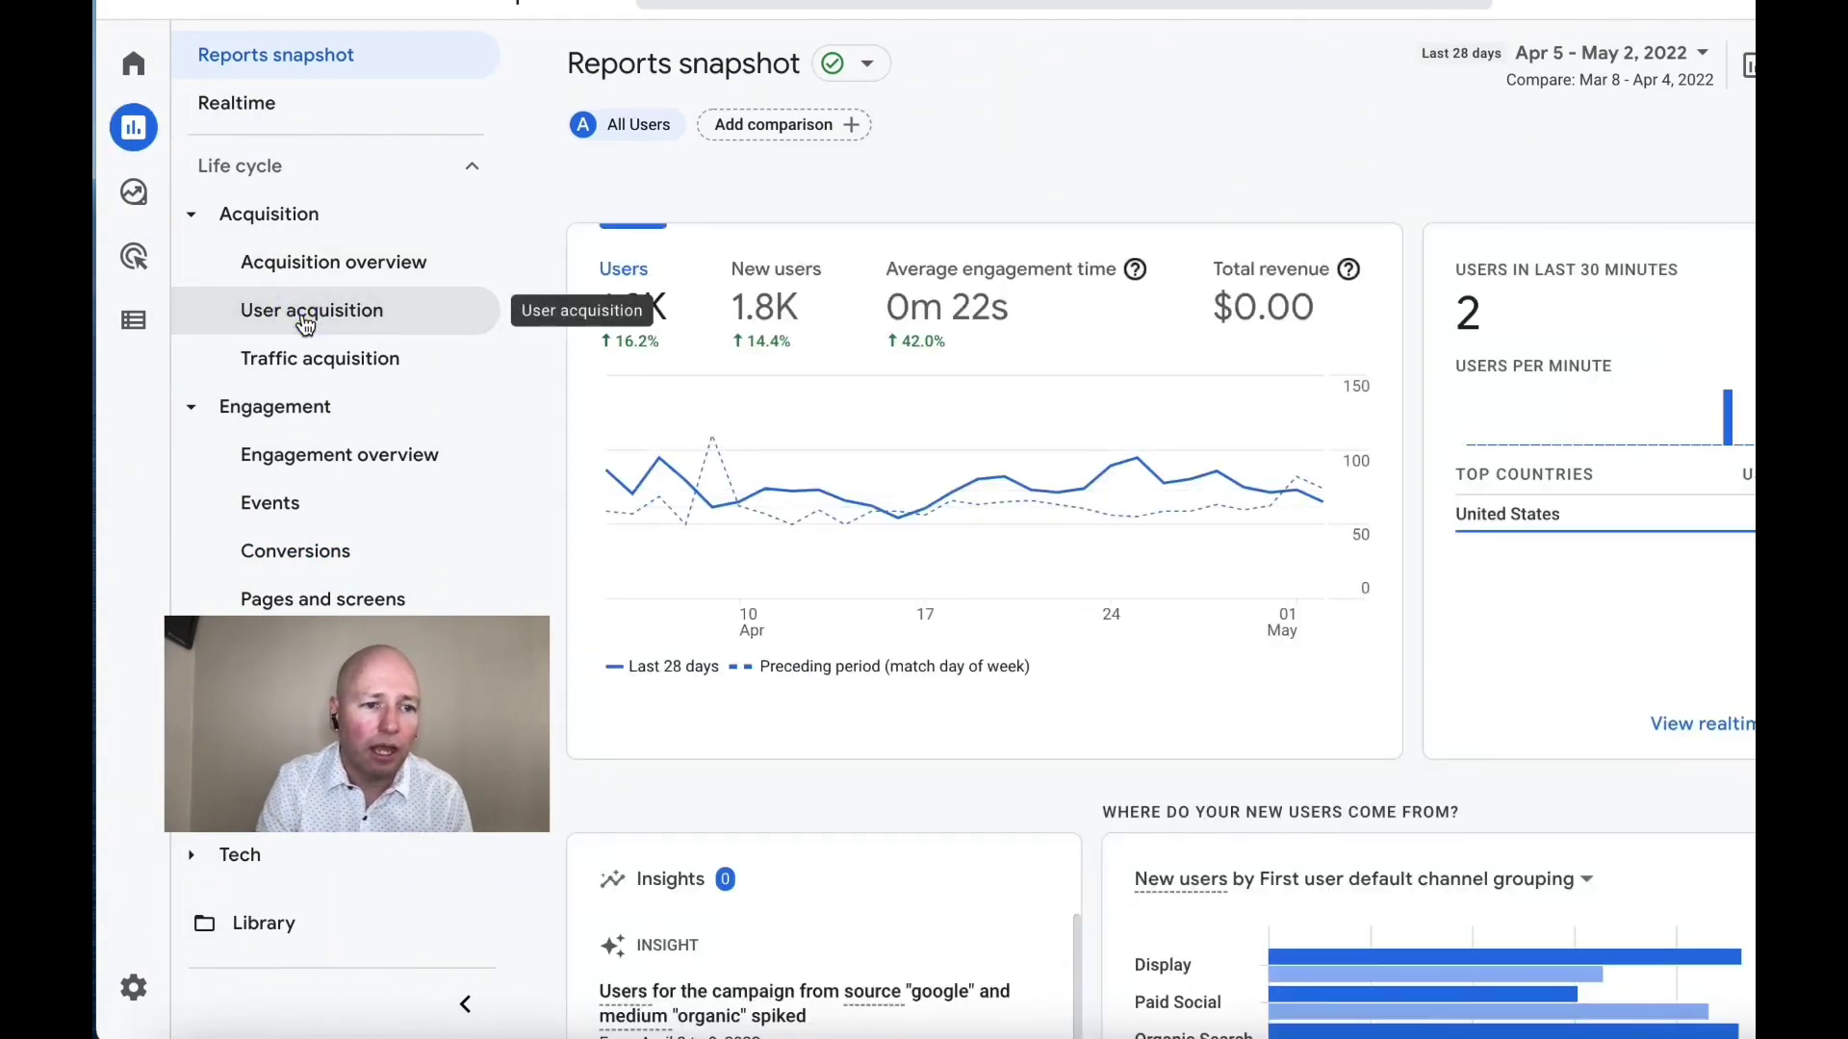
pyautogui.click(305, 324)
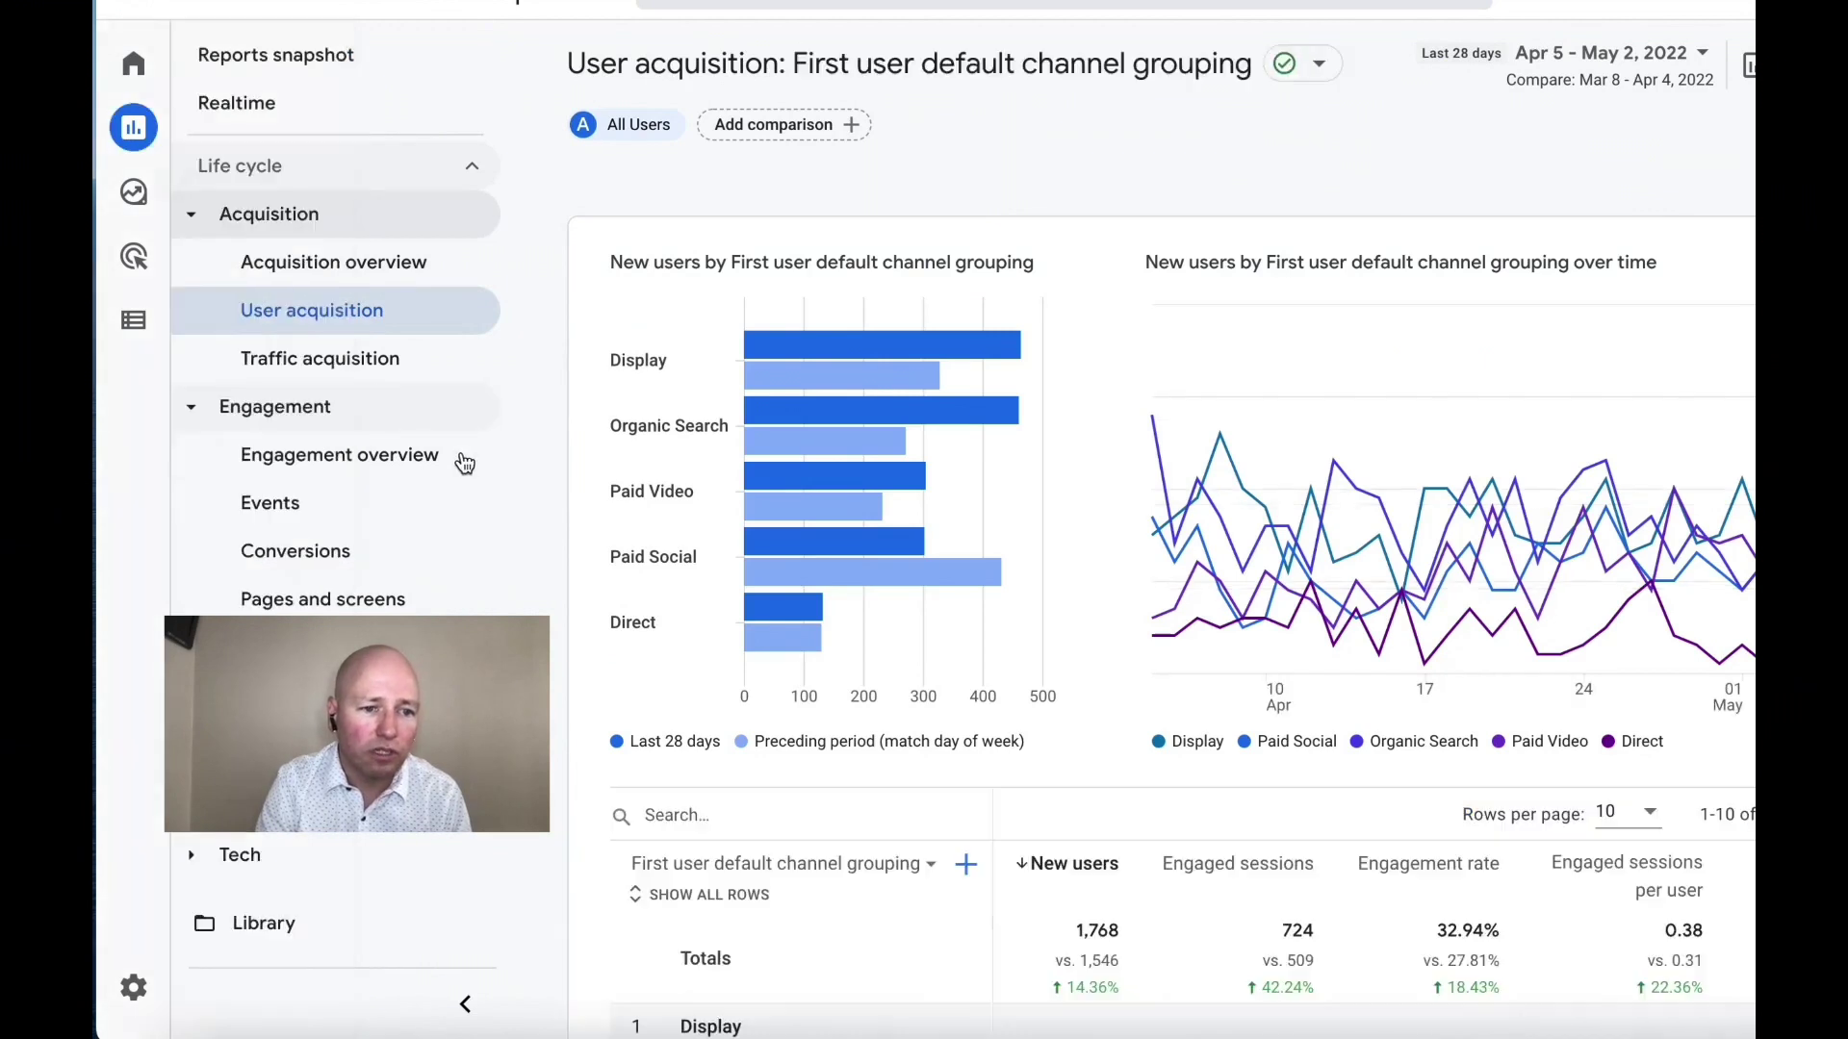
pyautogui.click(337, 553)
pyautogui.scroll(-3, 1075, 568)
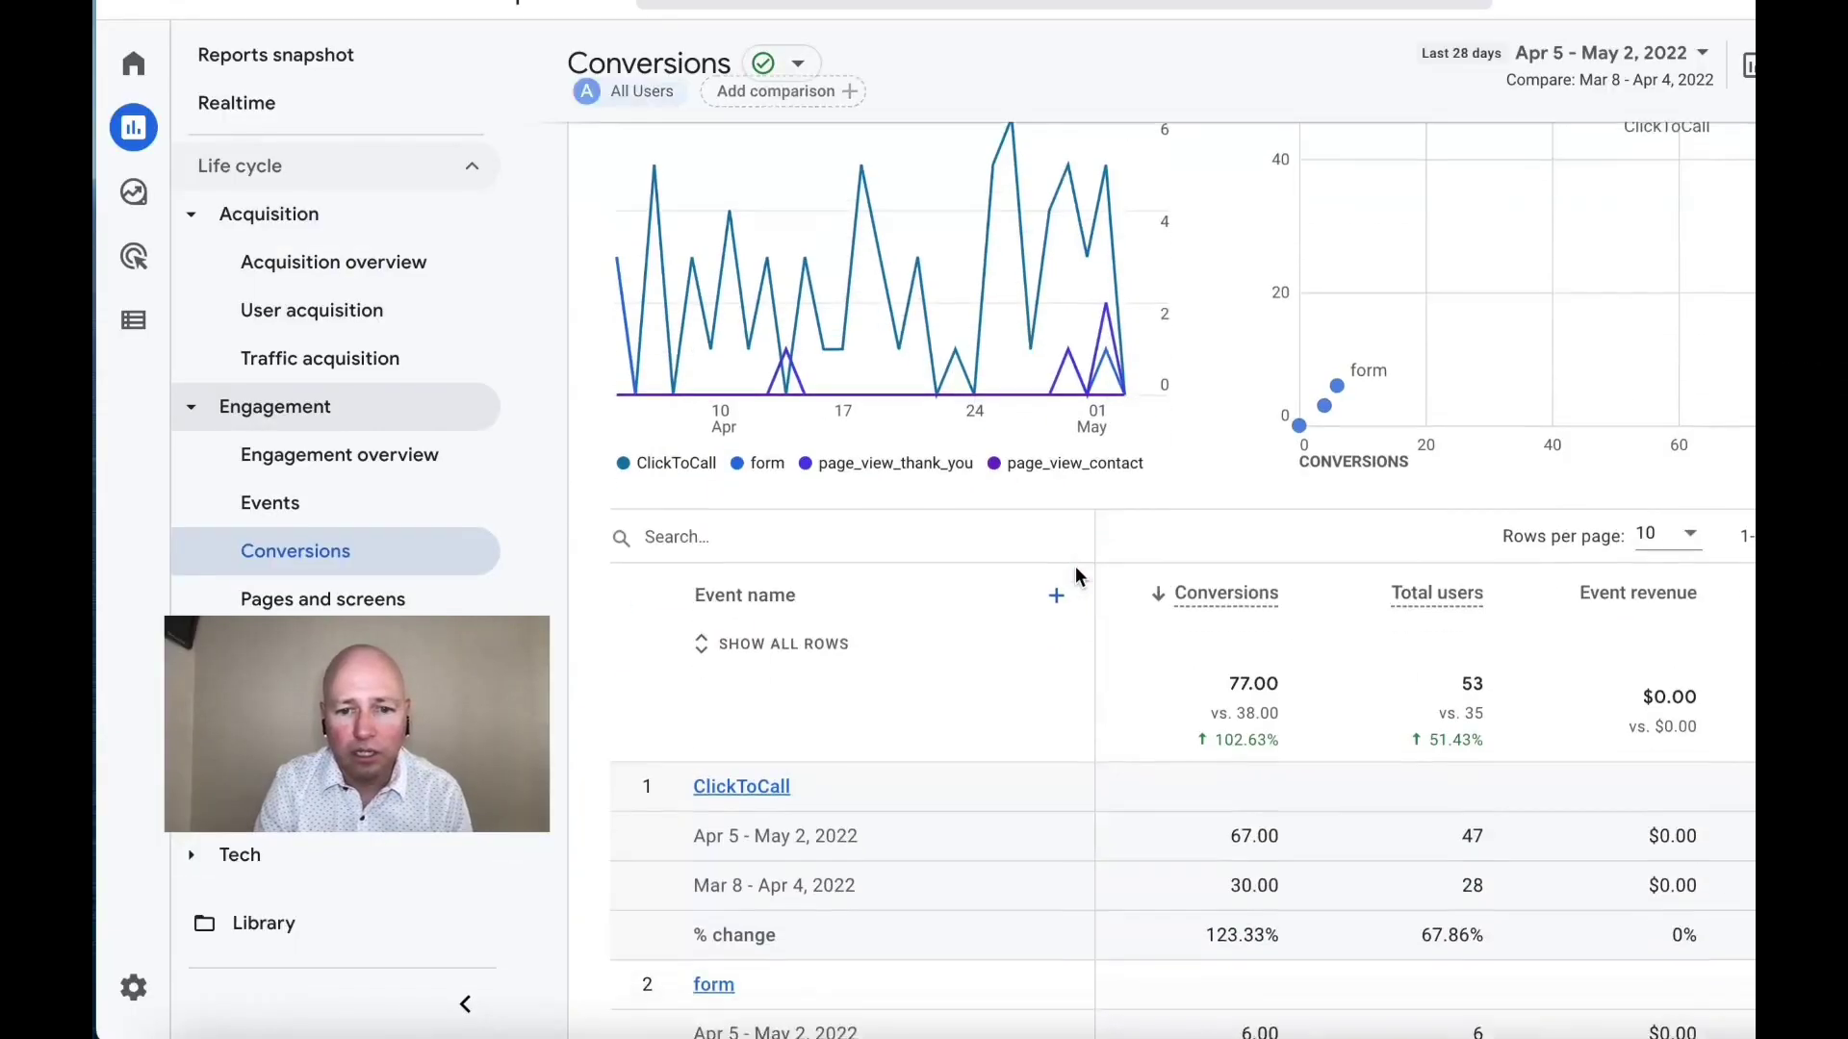
pyautogui.scroll(-3, 1076, 575)
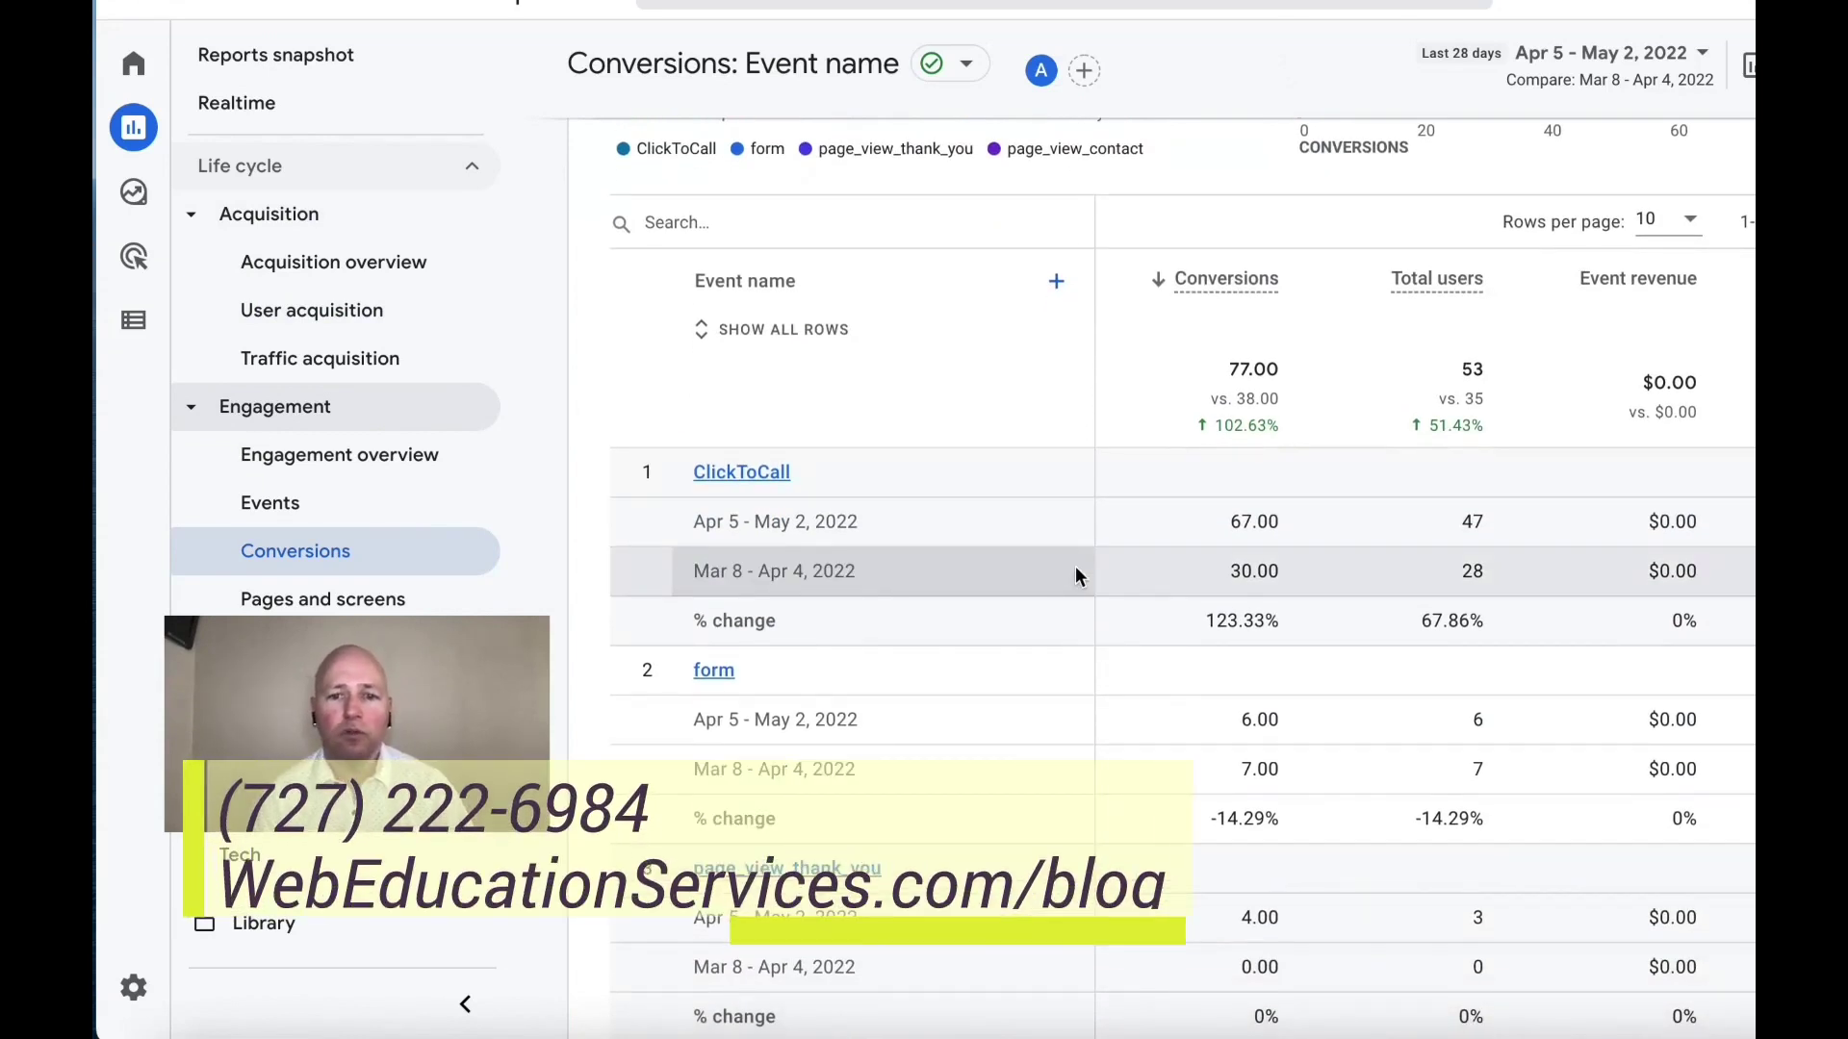